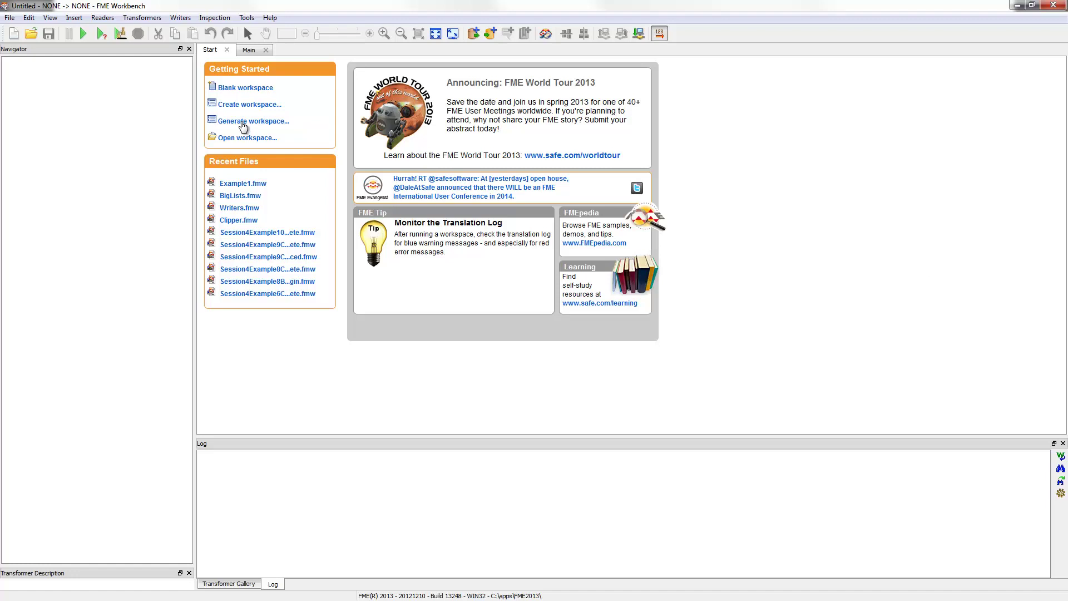
Start generating a workspace with MapInfo MIF/MID as the reader format.
click(243, 123)
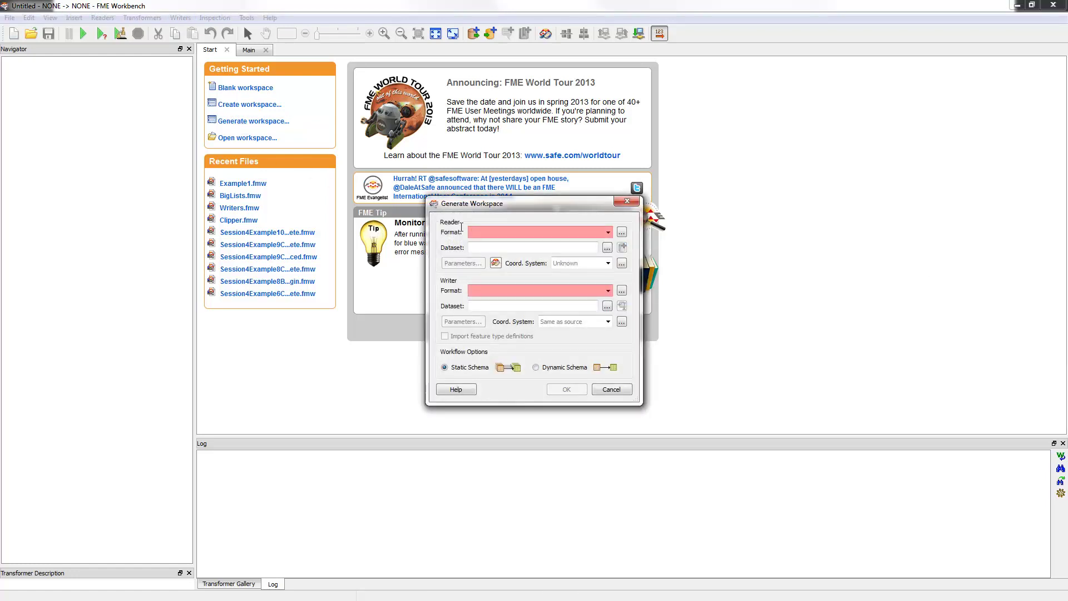
click(511, 233)
click(517, 289)
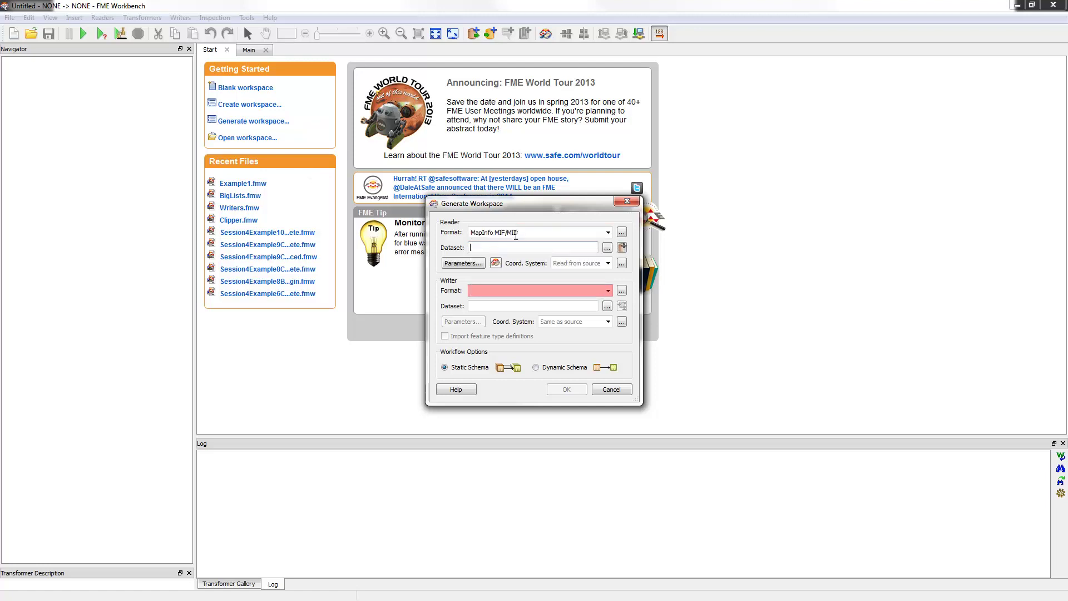
Select parcel_K24.mif through parcel_P29.mif in FMEData\Data\Properties as the source dataset.
click(607, 249)
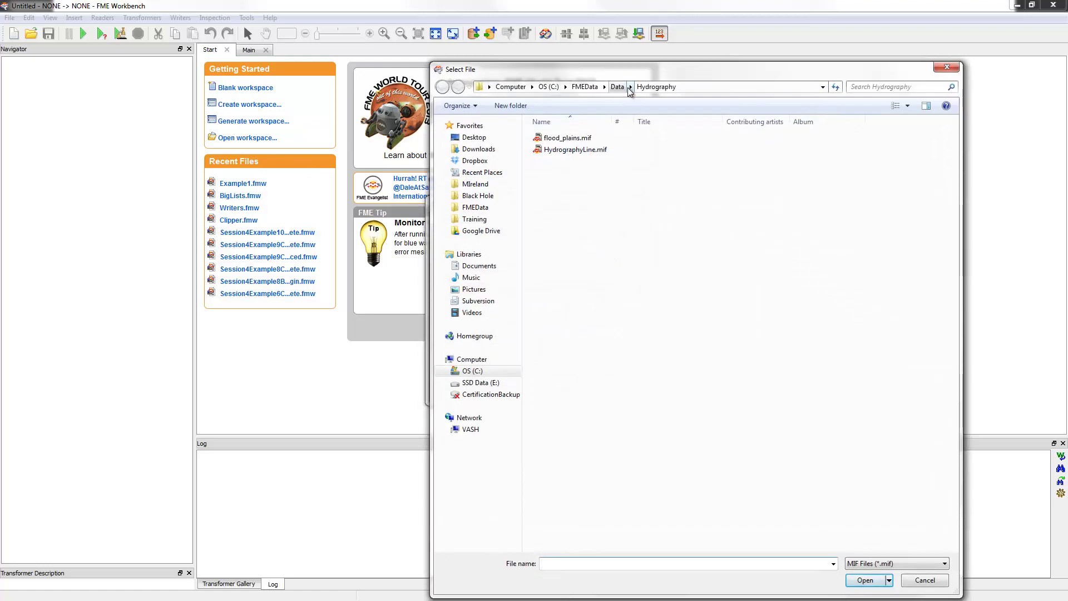
click(629, 88)
scroll(648, 267, down, 2)
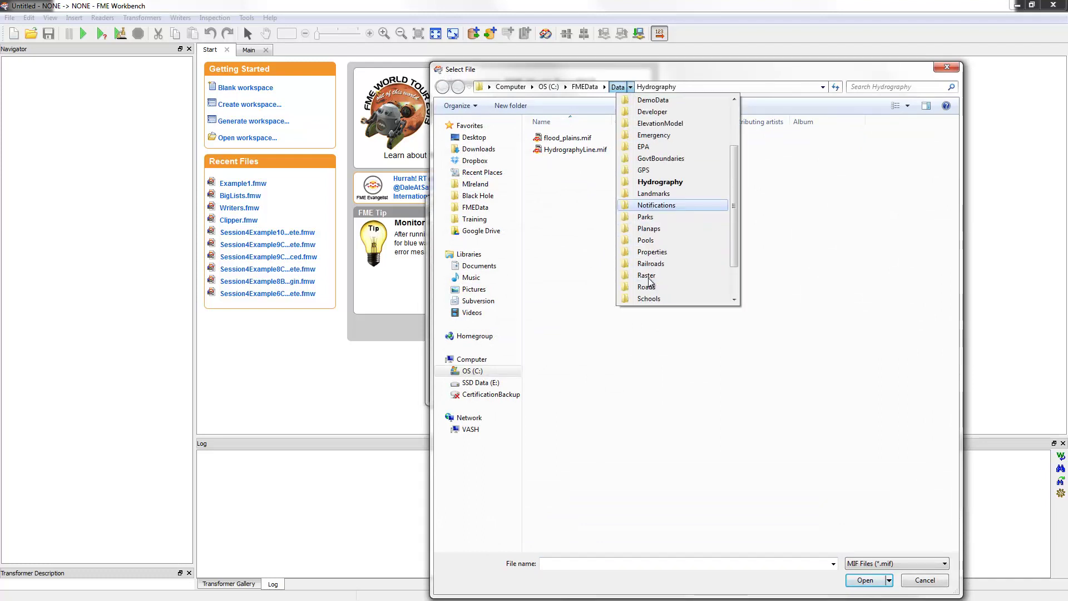
click(648, 252)
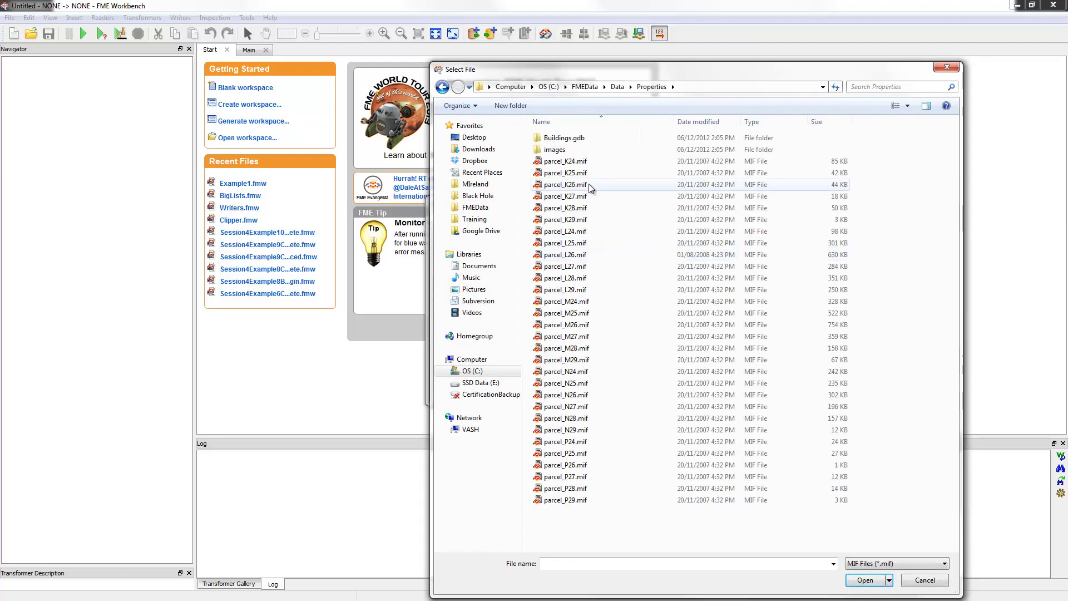
click(575, 161)
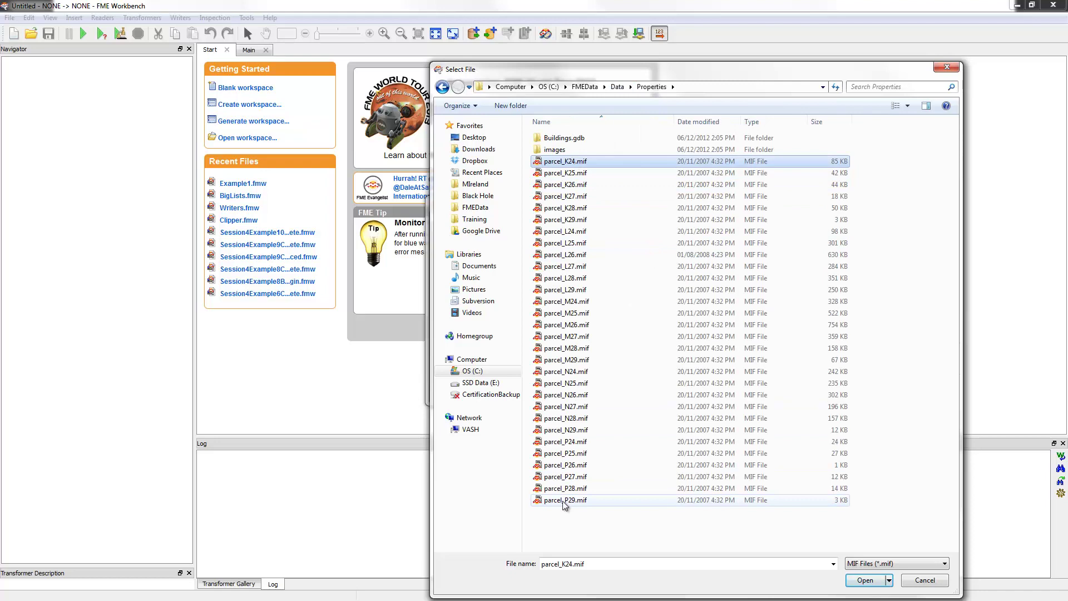
shift+click(565, 500)
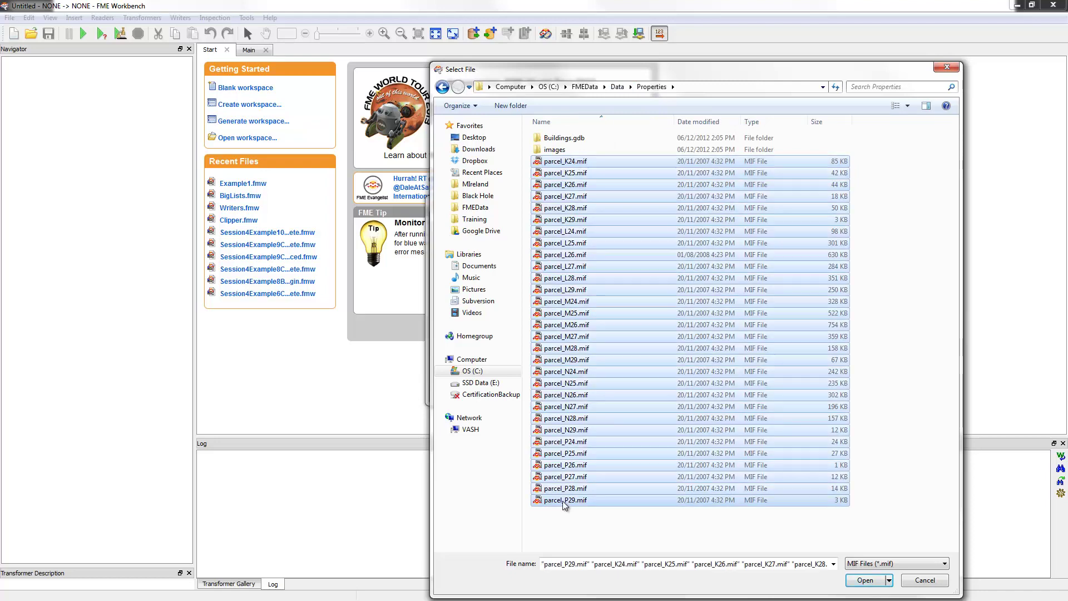
click(863, 580)
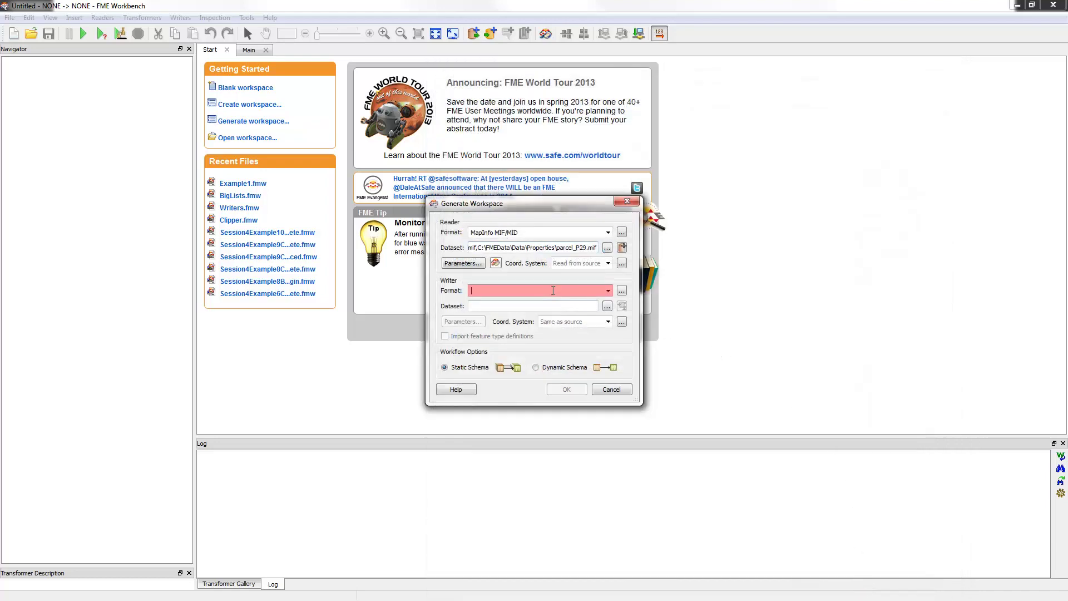
Set the writer format to MapInfo MIF/MID.
click(553, 290)
text(mif)
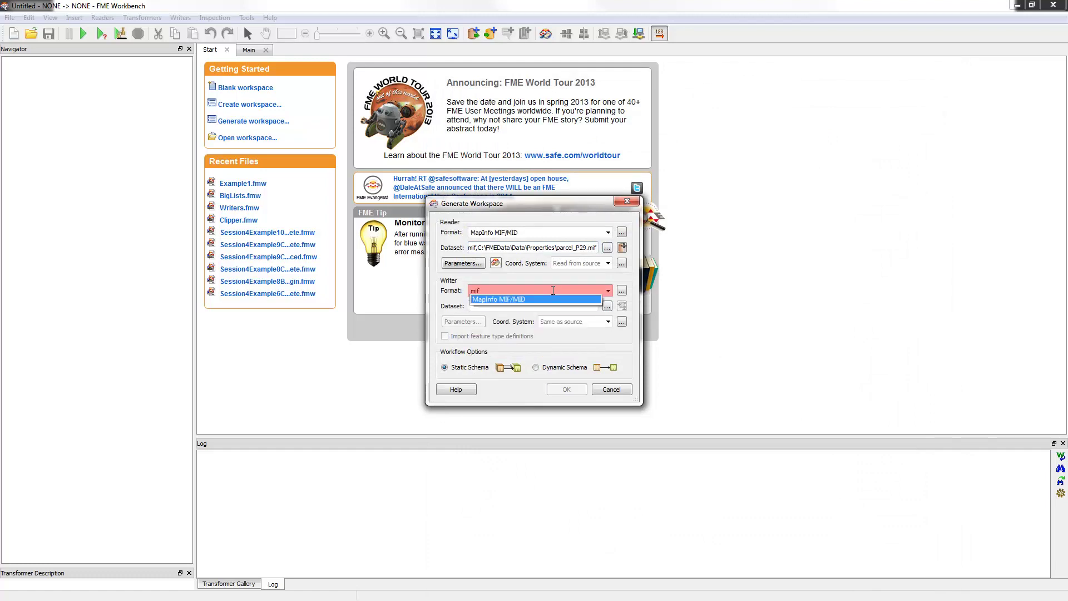
key(Return)
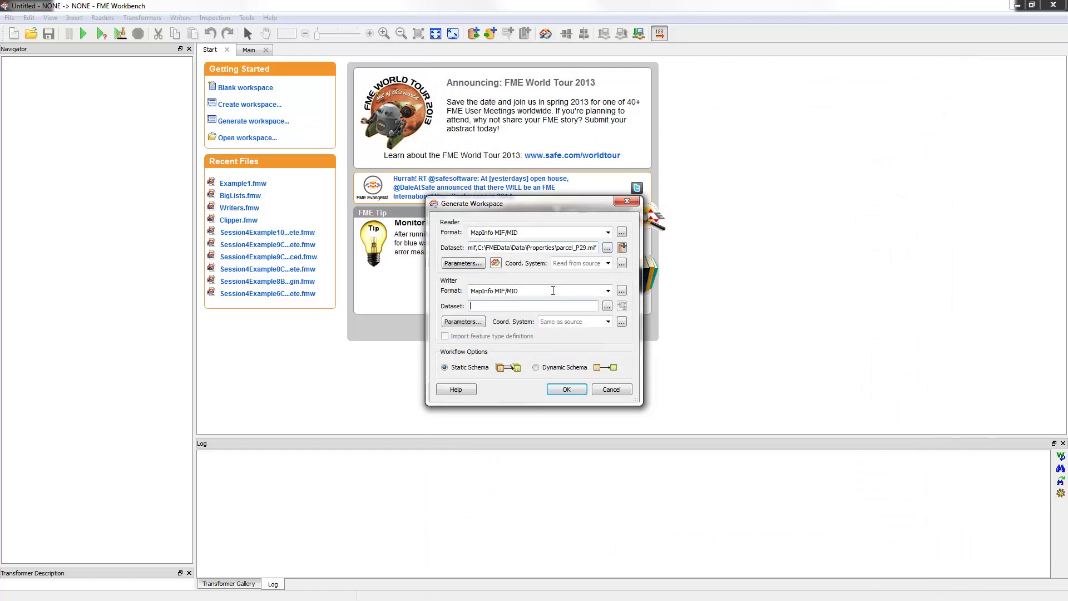
Write output to FMEData\Output\TutorialOutput and choose the Dynamic Schema workflow.
click(607, 305)
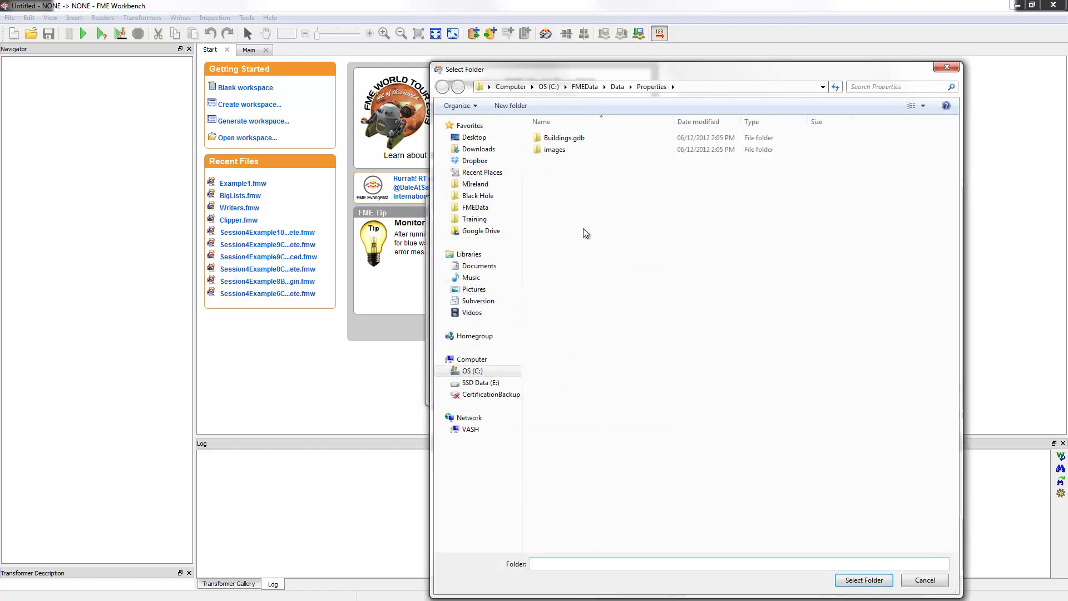
click(606, 87)
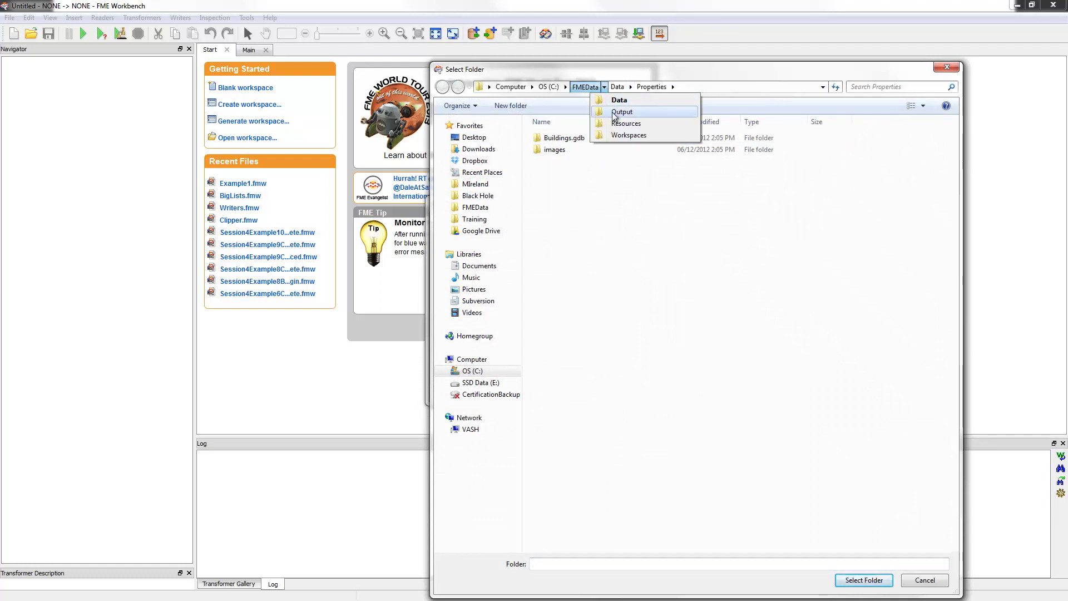
click(612, 111)
click(578, 254)
double_click(579, 254)
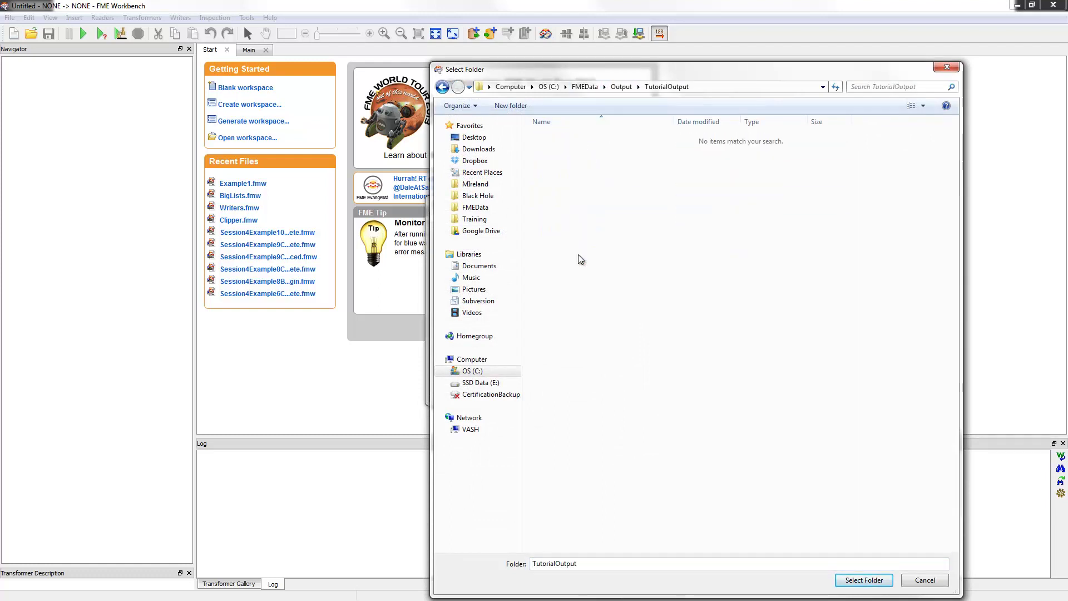
click(865, 580)
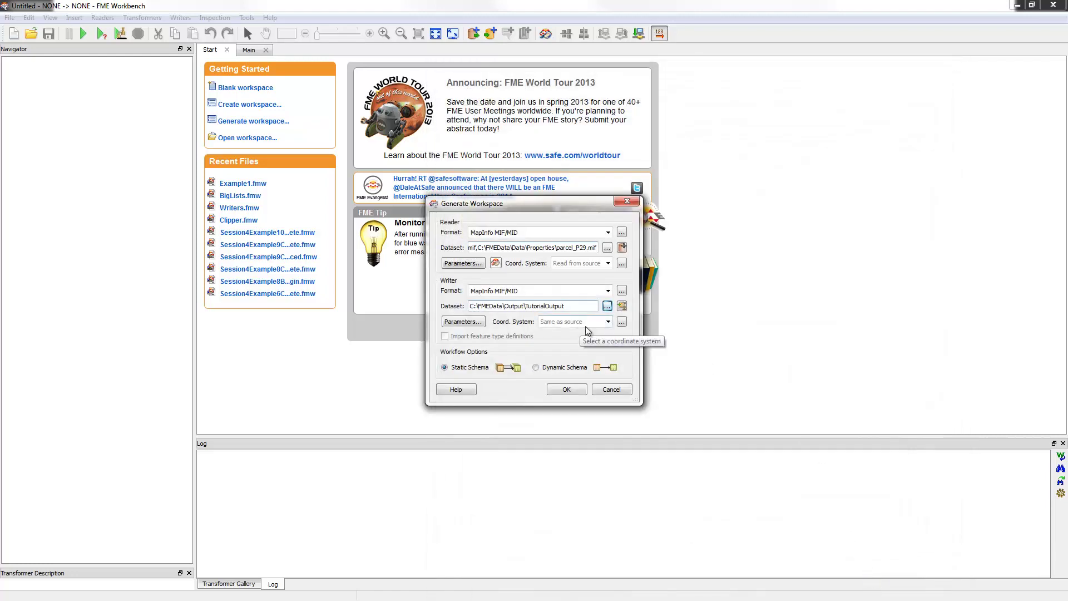
click(535, 368)
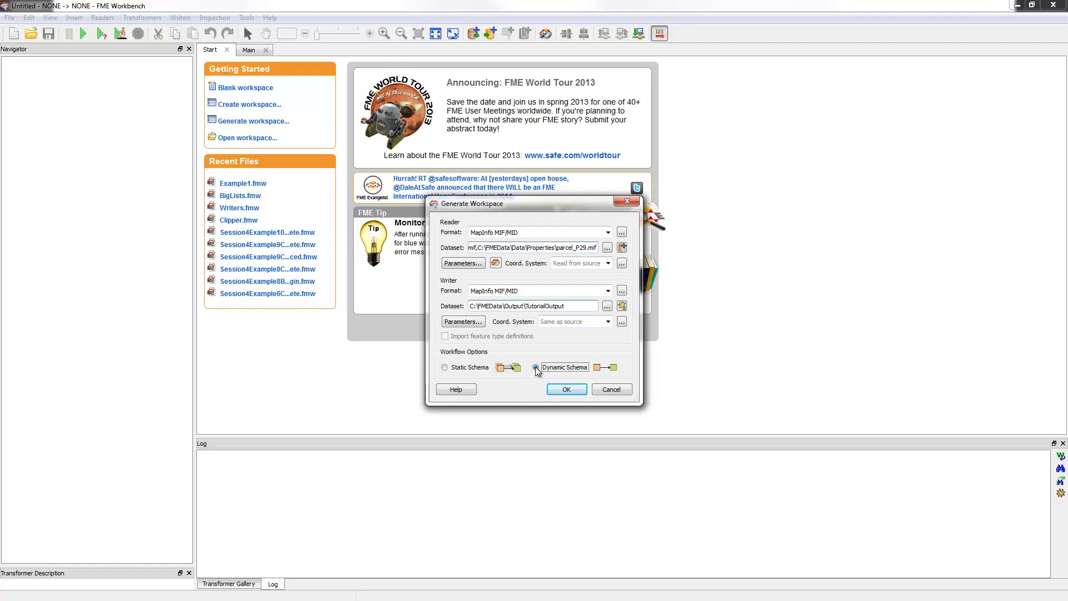
Generate the workspace and set the parcel reader's coordinate system to TX83-CF.
click(576, 391)
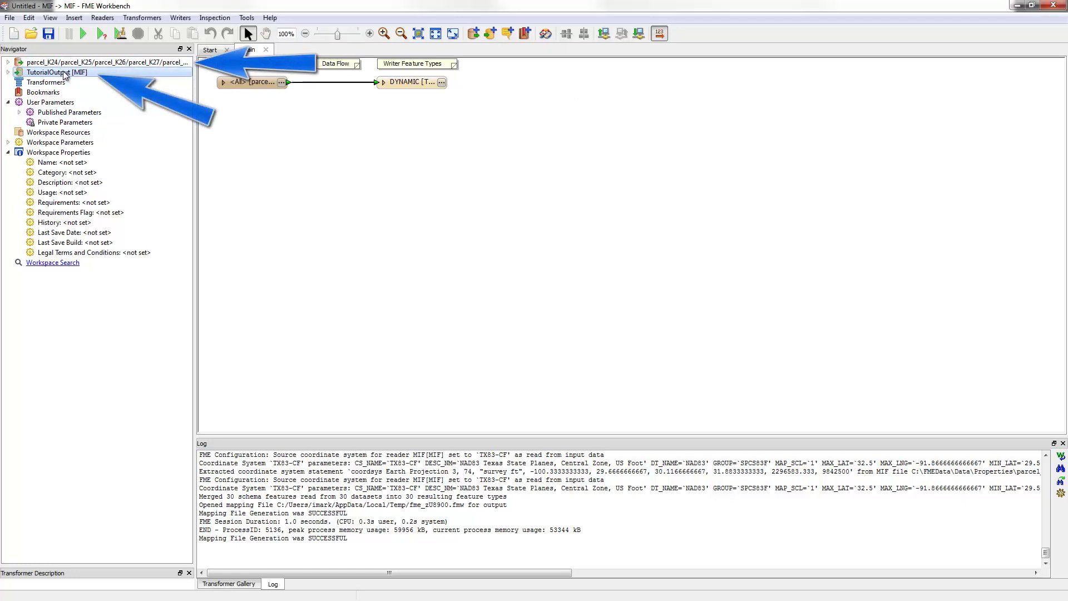
click(8, 63)
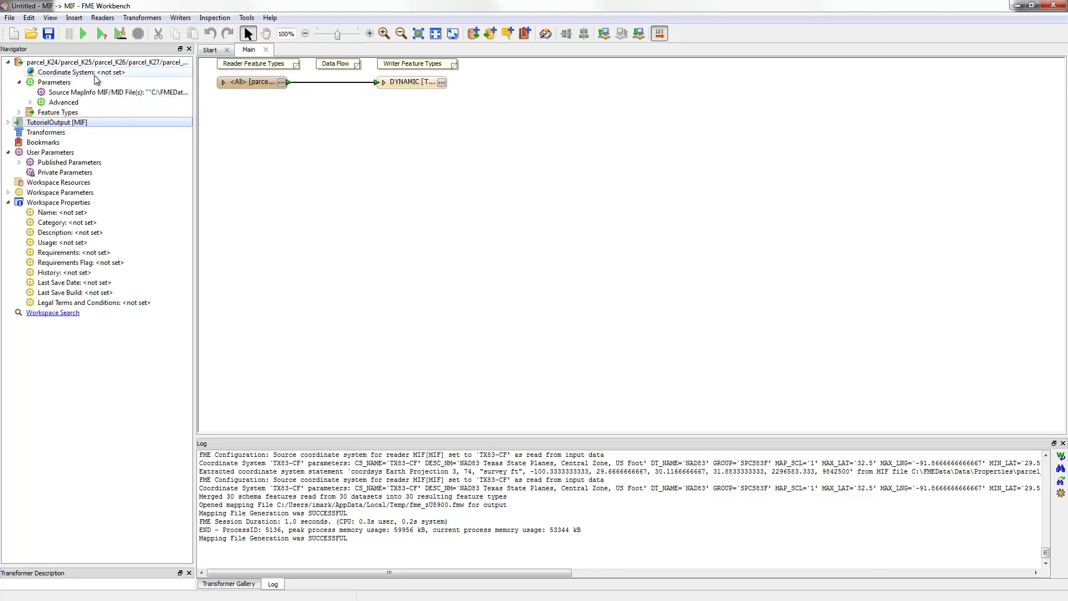
click(111, 74)
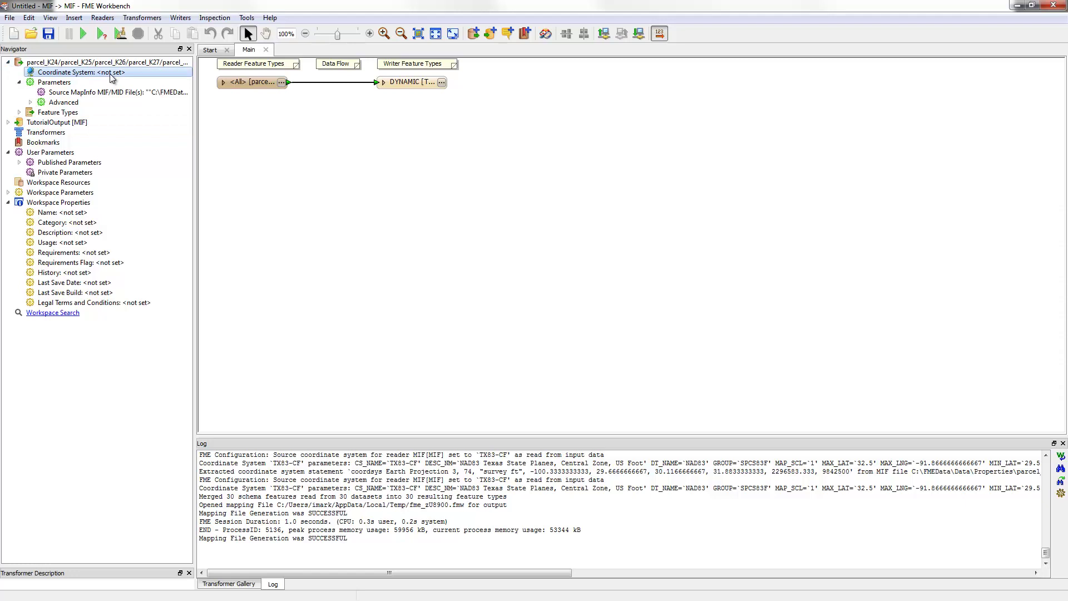
double_click(110, 74)
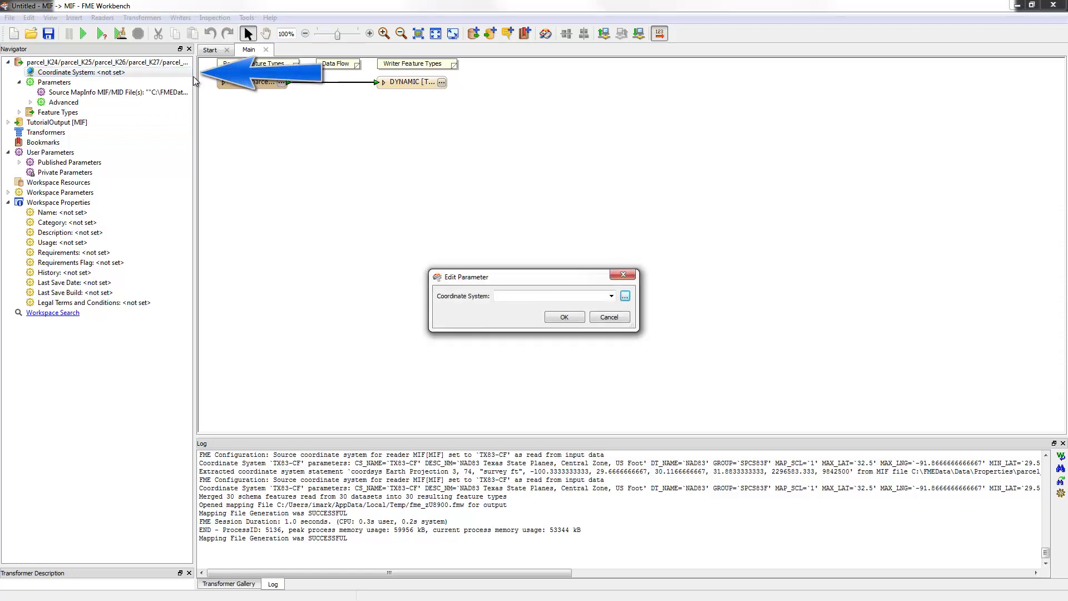
click(522, 298)
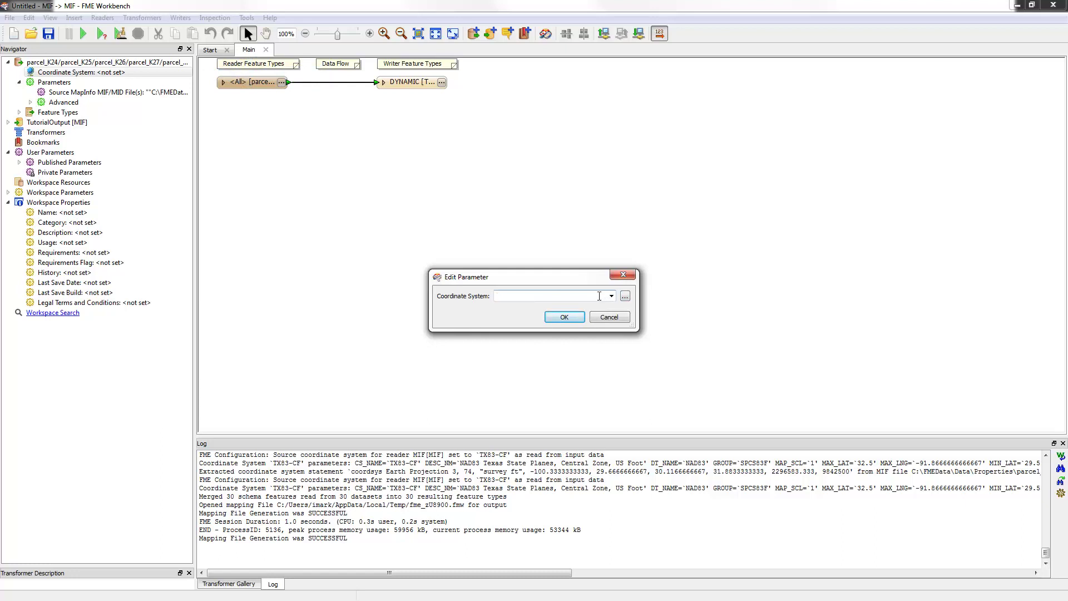
text(tx83-cf)
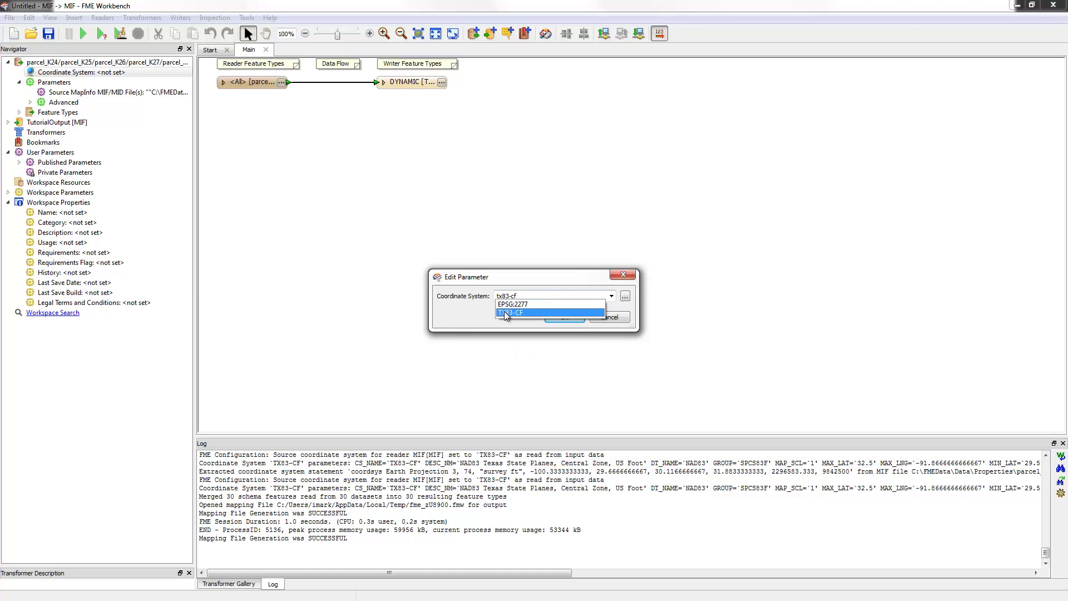
click(506, 312)
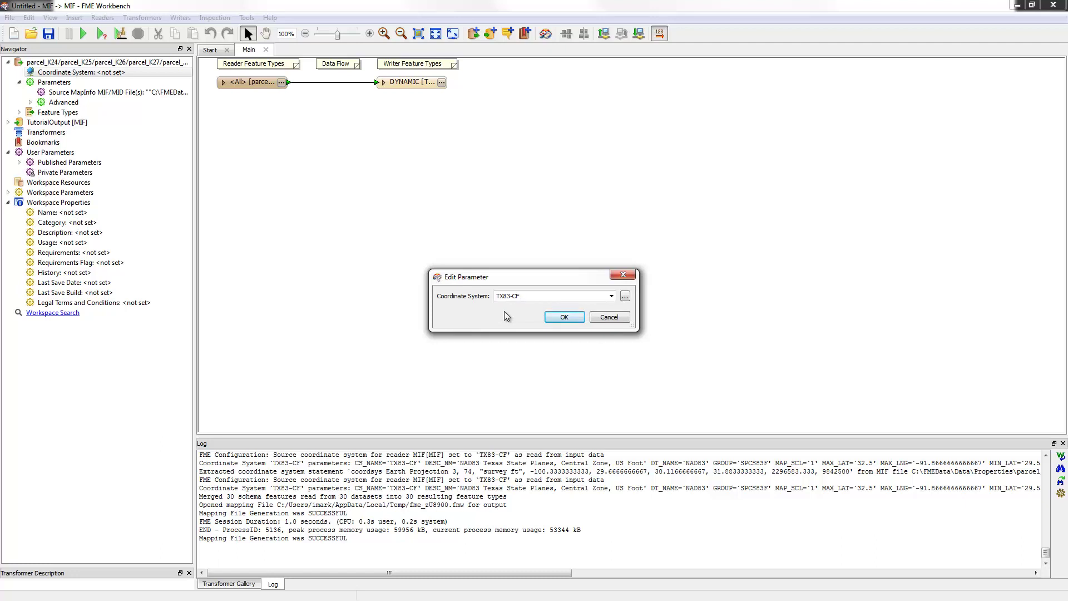
click(562, 316)
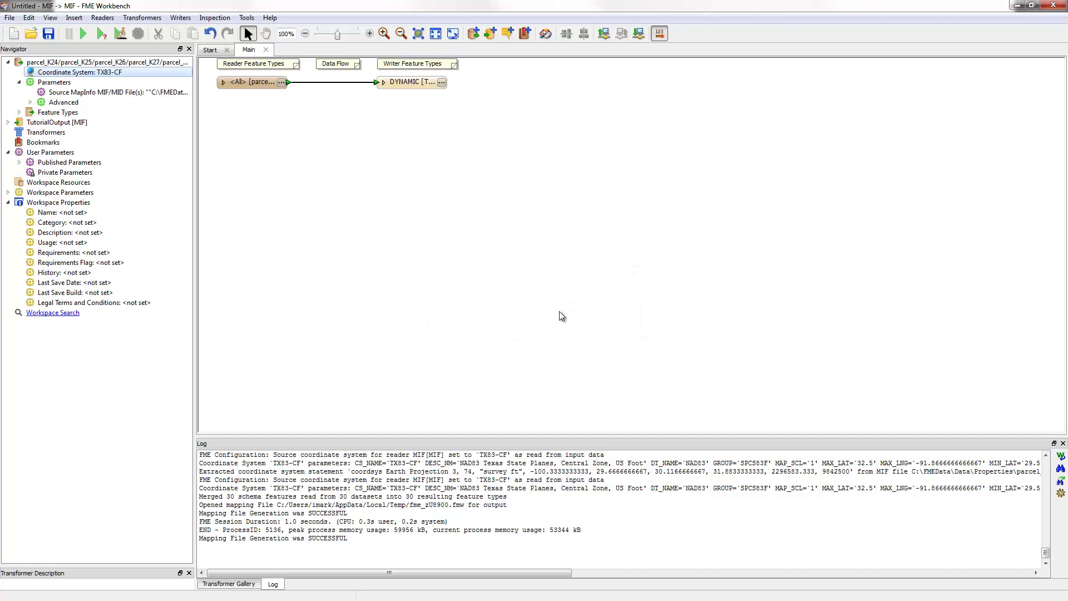
Set the TutorialOutput writer's coordinate system to LL83.
click(8, 122)
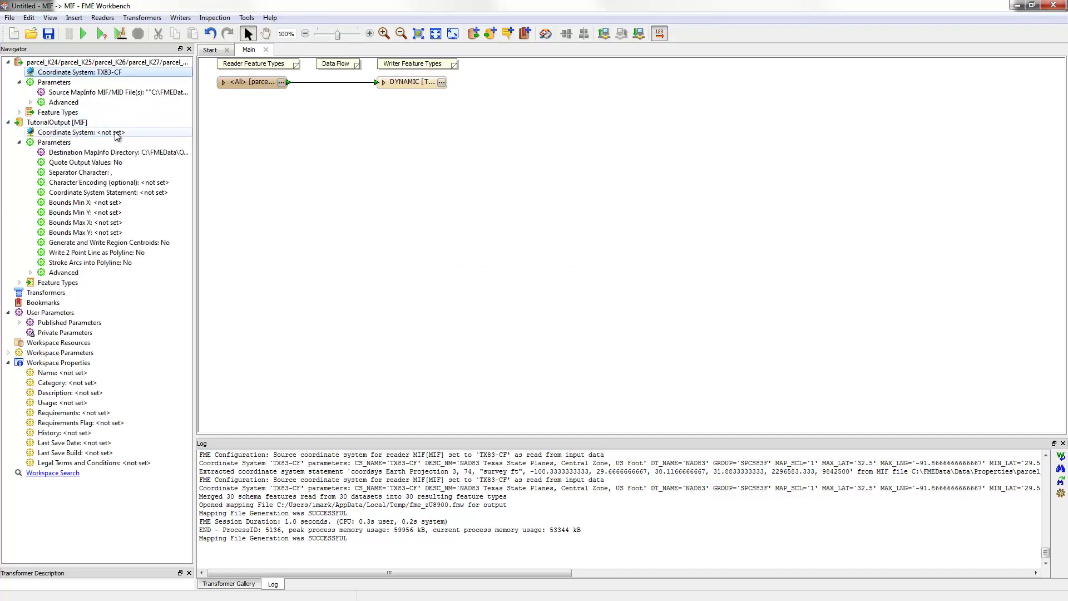
double_click(117, 133)
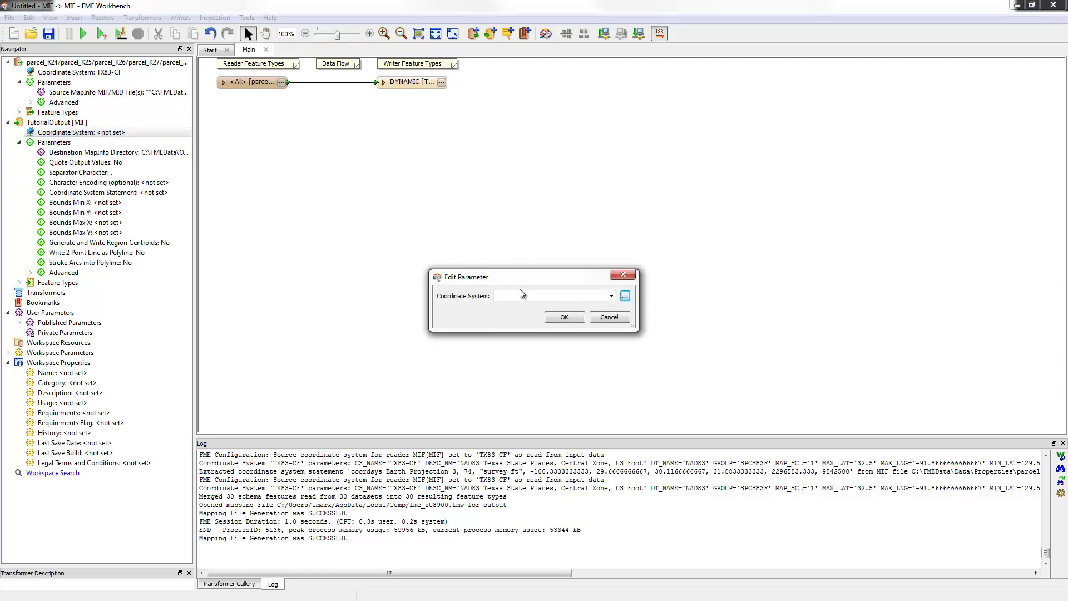
text(ll87)
key(BackSpace)
text(3)
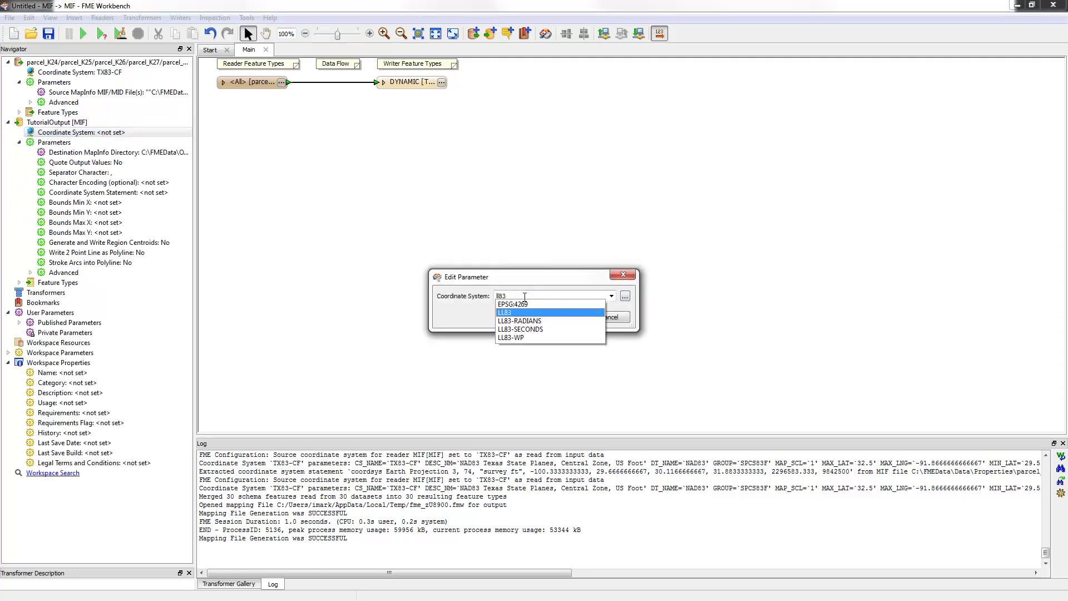
key(Return)
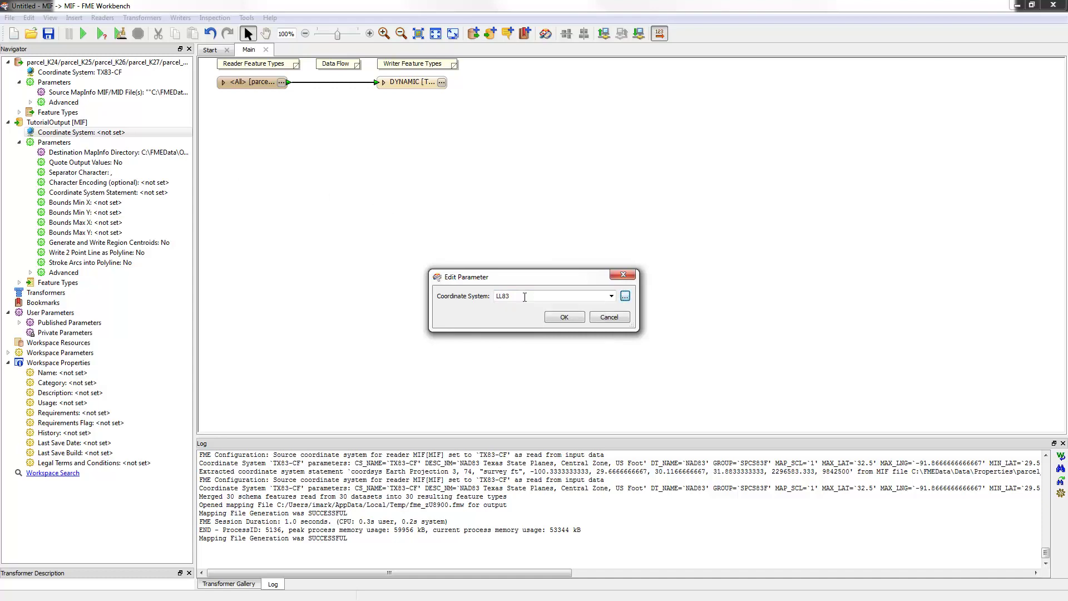
click(563, 322)
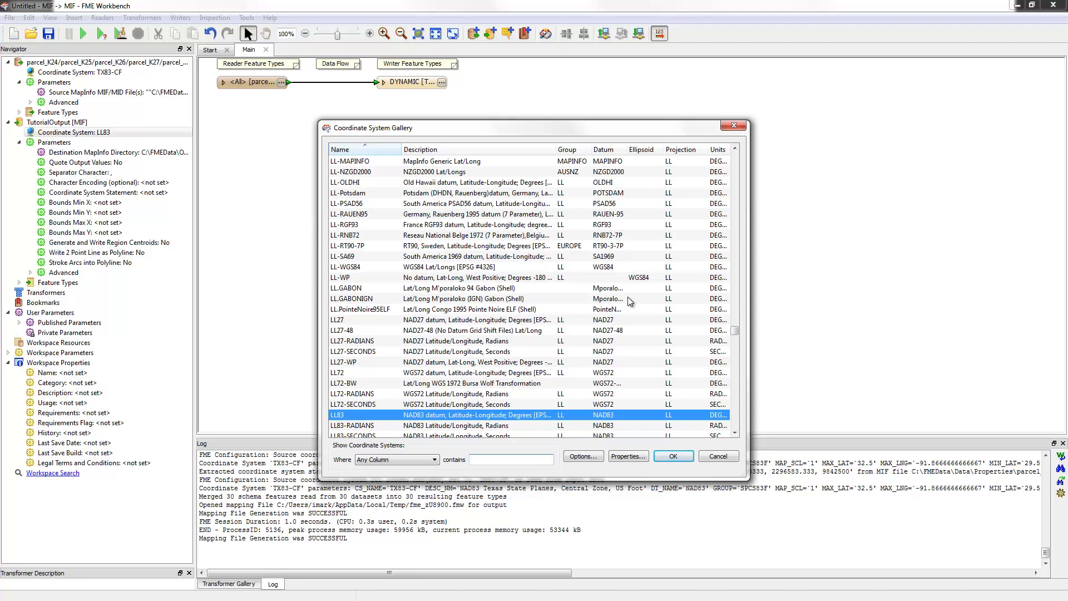
Filter the Coordinate System Gallery for 'texas', then cancel and keep LL83.
click(500, 459)
text(texas)
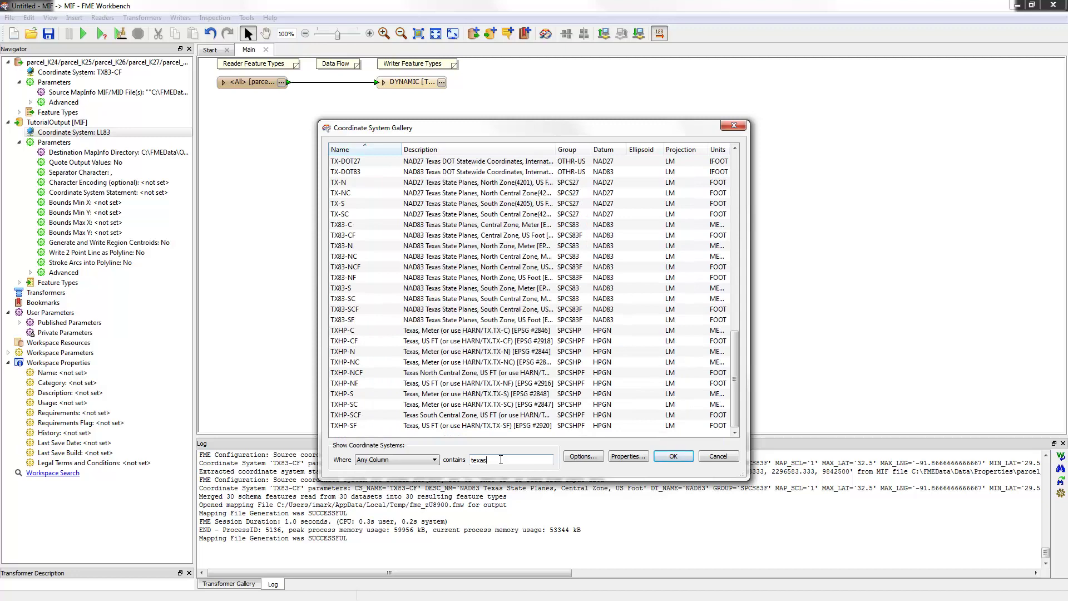
click(716, 457)
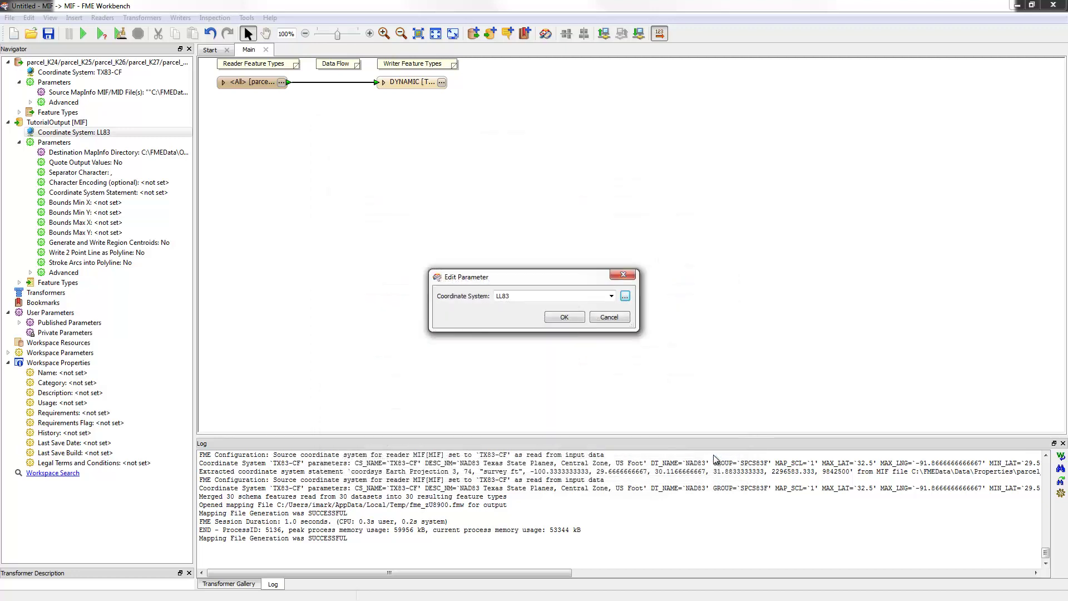
click(564, 316)
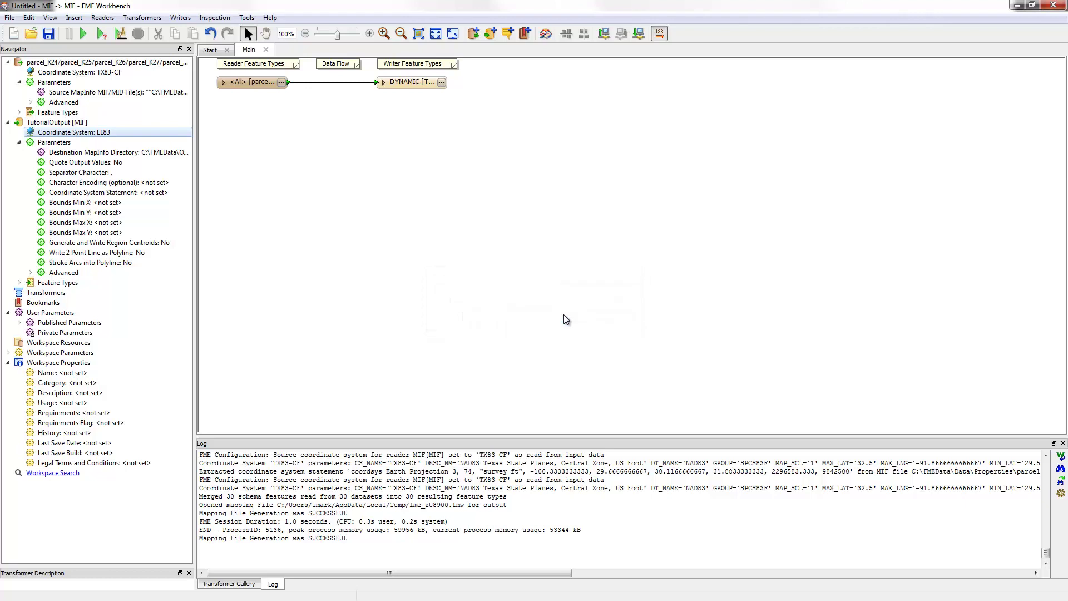
Save the workspace as Example5 in My FME Workspaces.
click(49, 34)
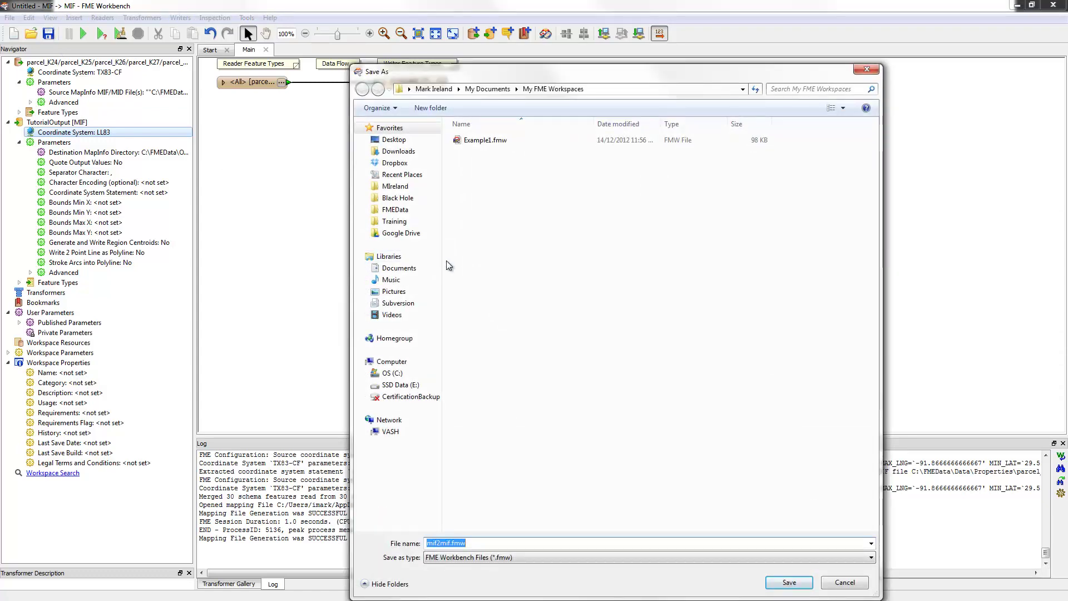
text(Example5)
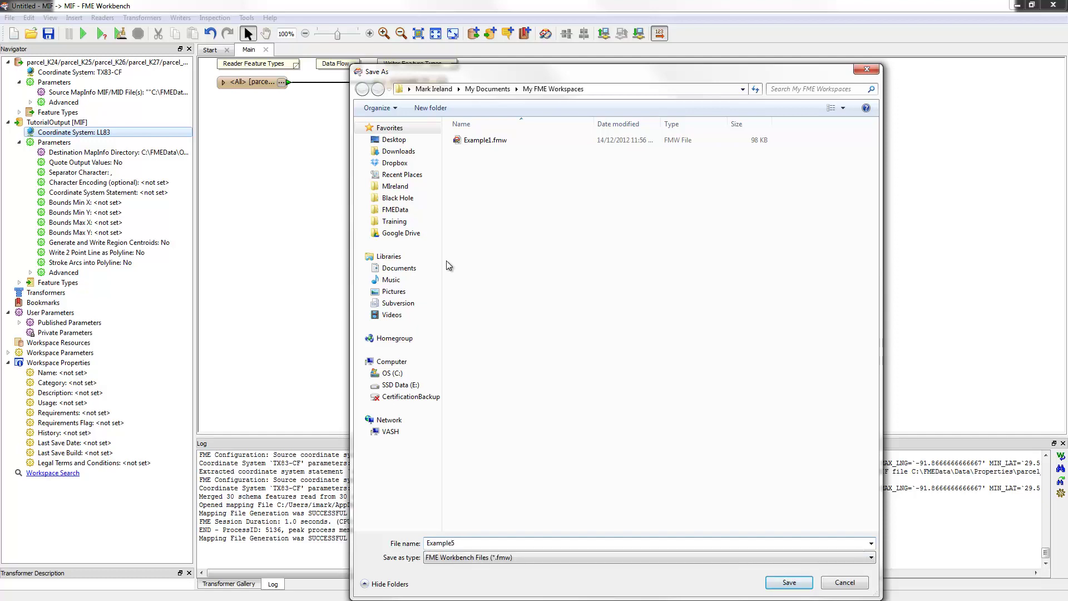
key(Return)
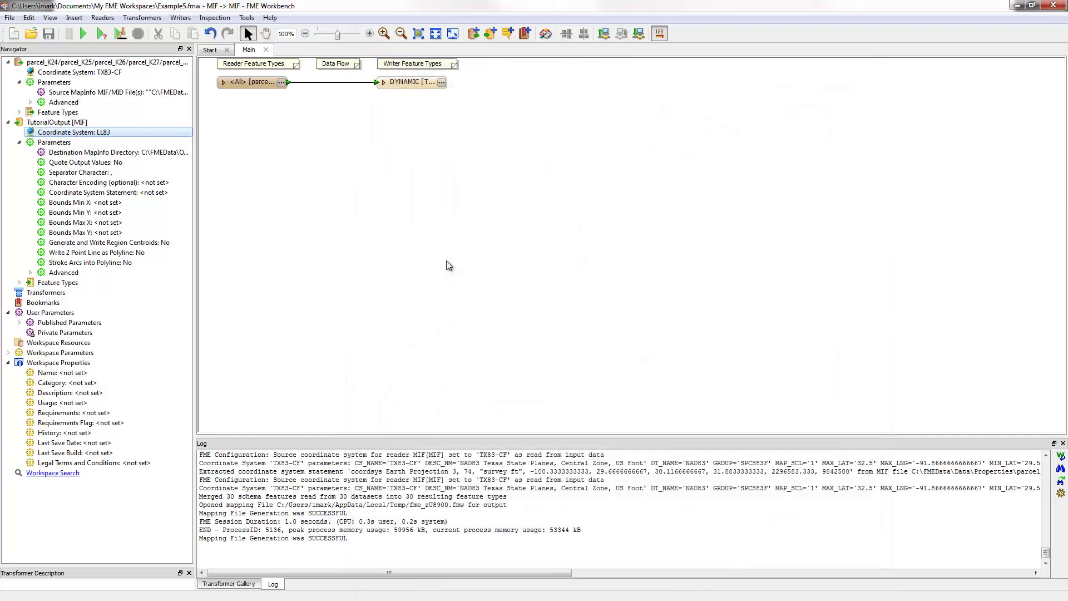
Run the translation, review the 59227-feature log summary, and send parcel_K29.mif to the Universal Viewer.
click(82, 34)
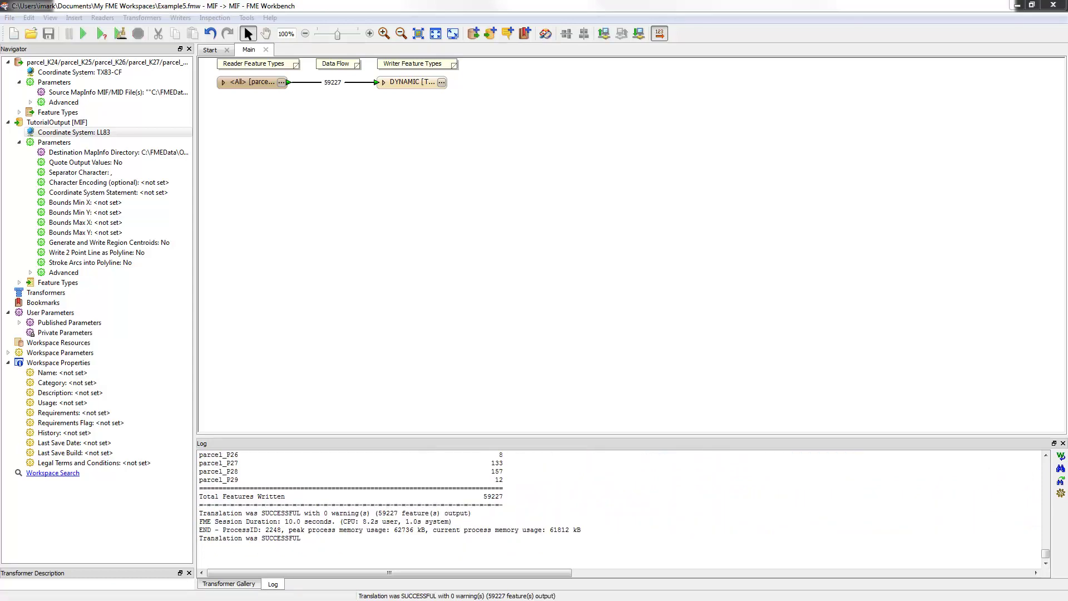
drag(907, 437, 888, 222)
scroll(890, 394, up, 10)
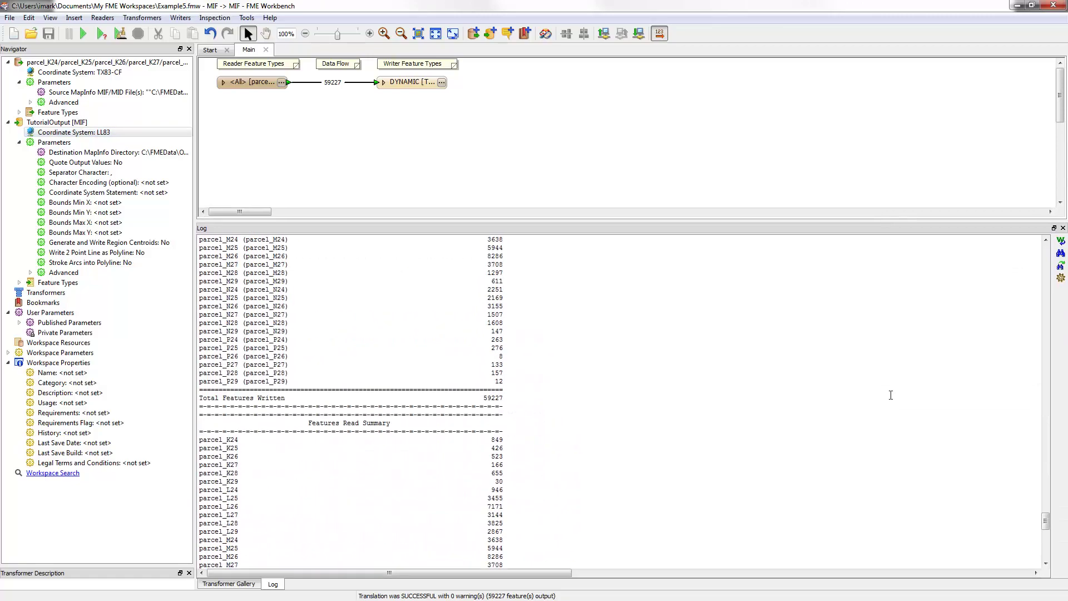
scroll(890, 394, up, 15)
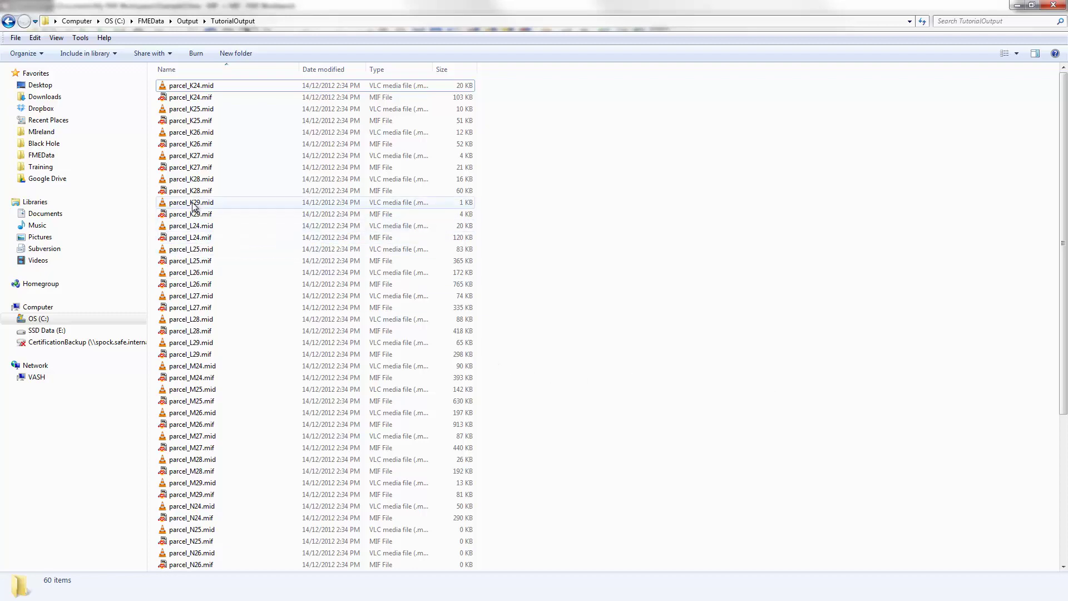
drag(192, 214, 535, 291)
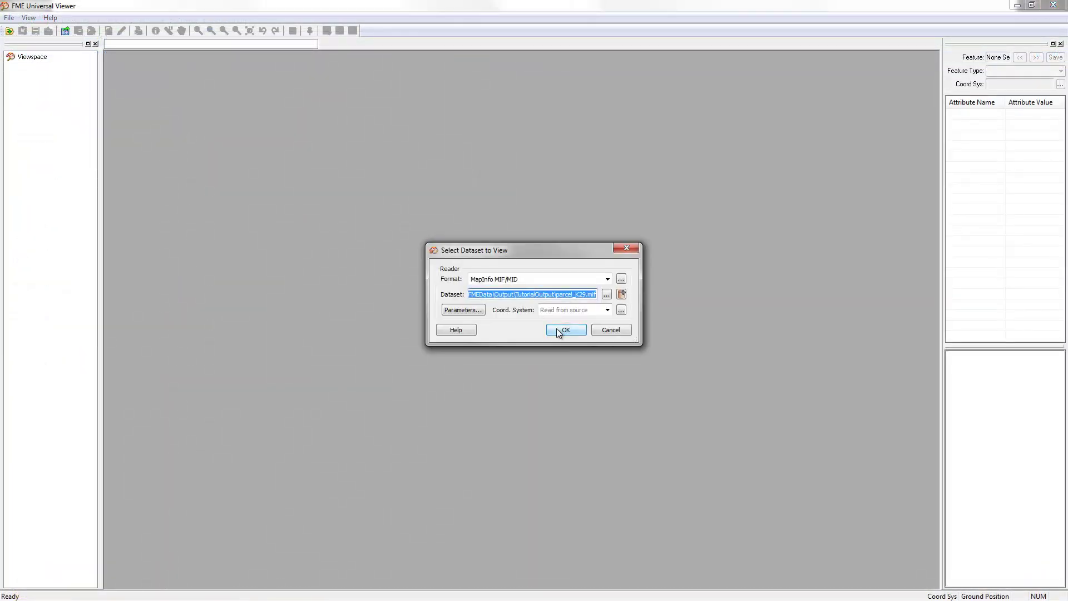
Display parcel_K29 and inspect one parcel line's attributes and latitude-longitude coordinates.
click(559, 329)
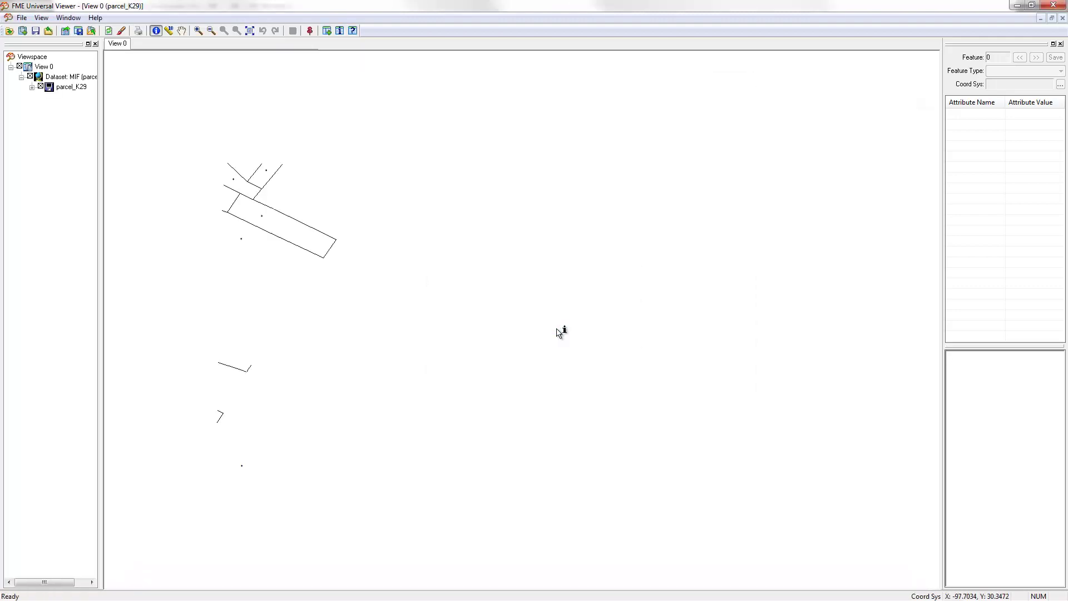
click(318, 231)
drag(940, 154, 768, 170)
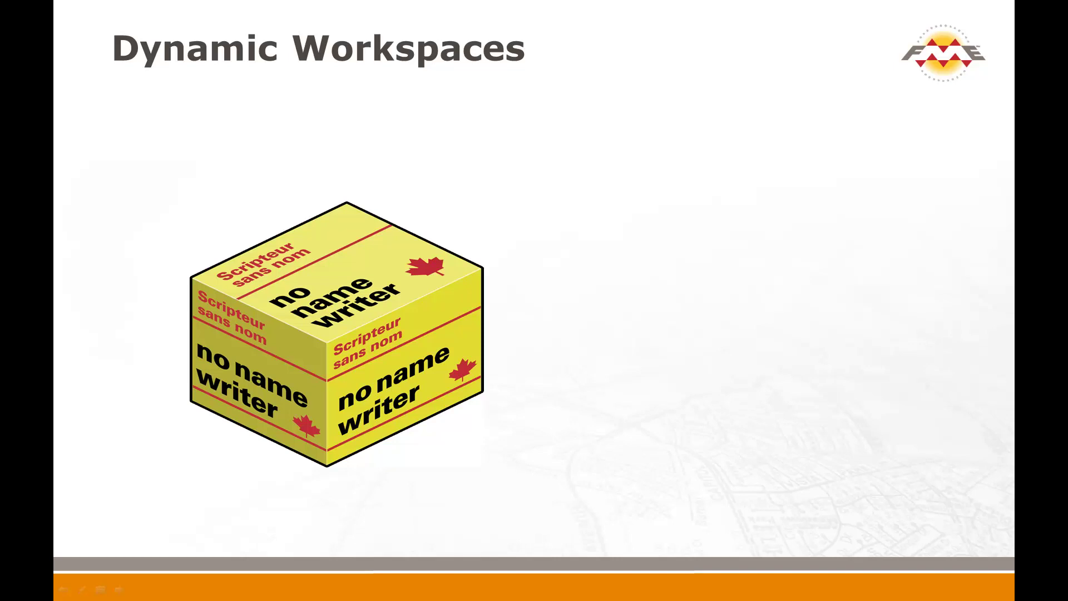
Advance the slideshow from Dynamic Workspaces to the Example slide.
key(Right)
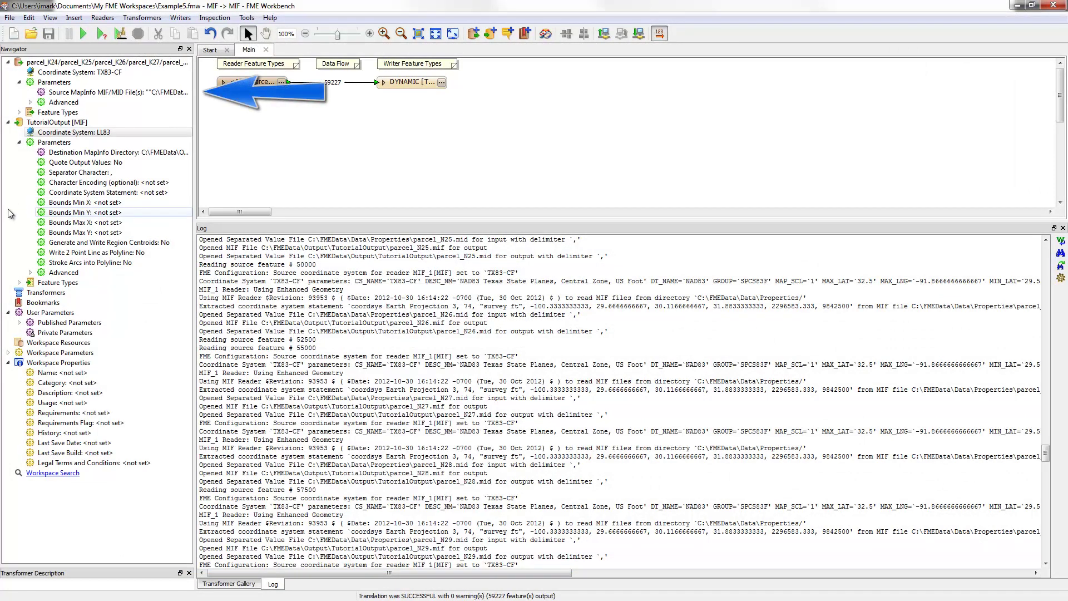
Change the source dataset to Data\Hydrography\flood_plains.mif.
double_click(128, 97)
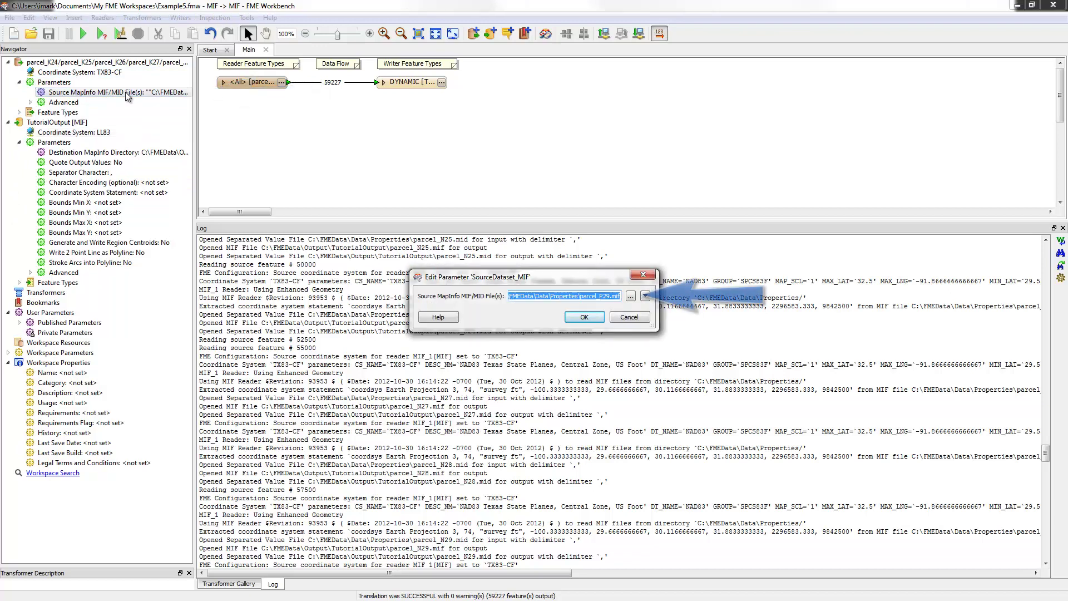
click(631, 297)
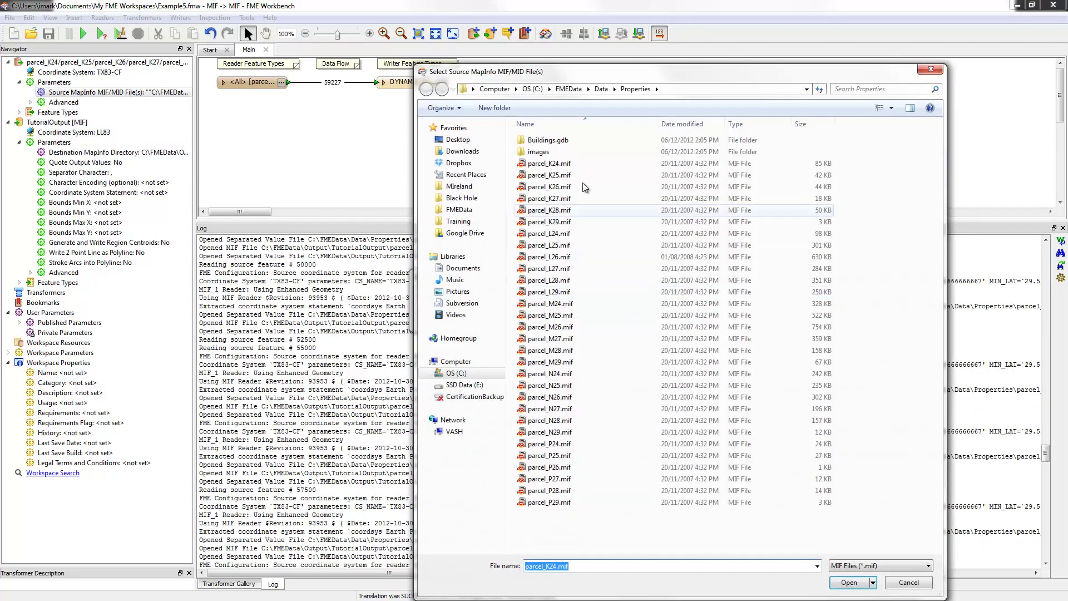
click(616, 88)
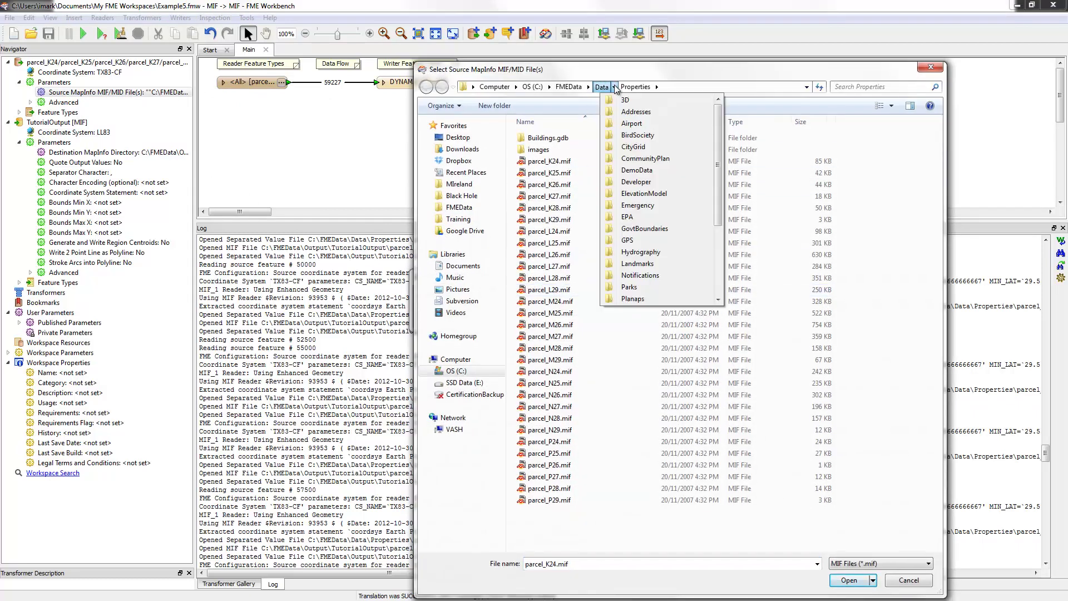
click(633, 248)
double_click(550, 138)
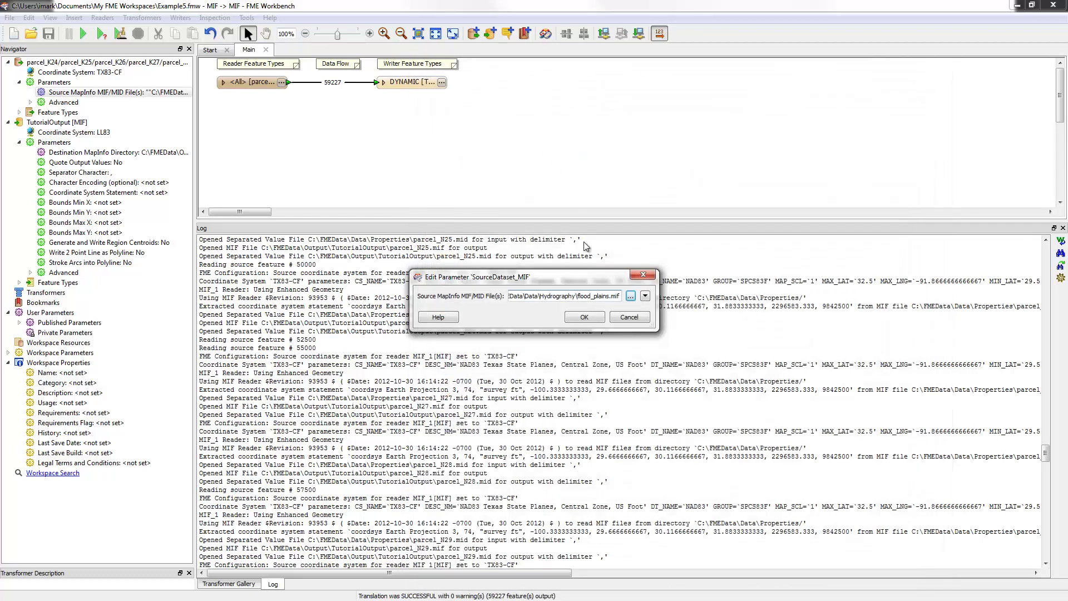
click(584, 323)
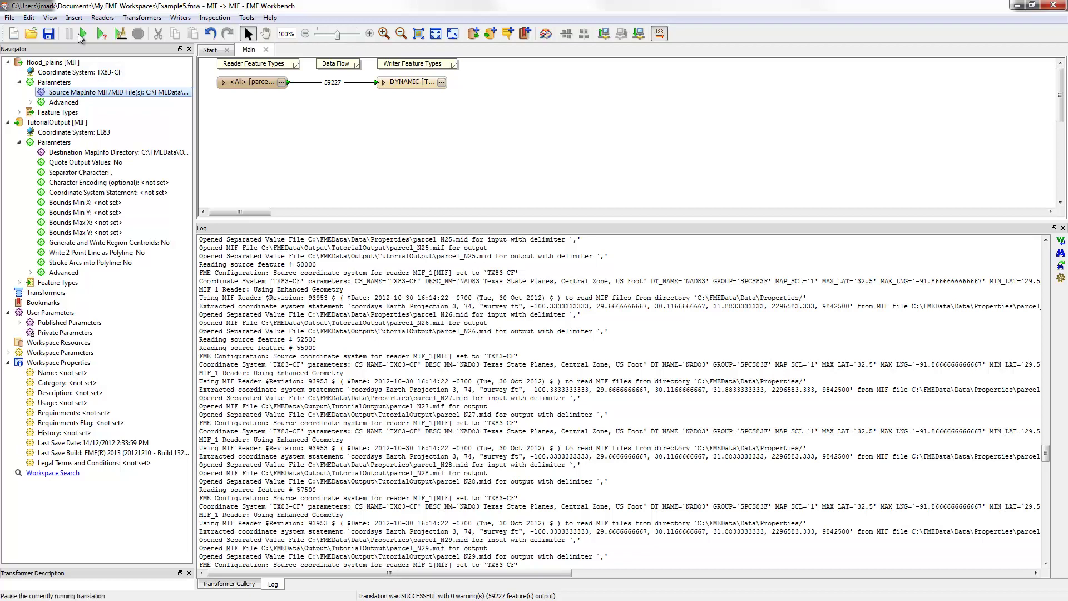
Rerun the translation to write 171 features and inspect the DYNAMIC output.
click(82, 35)
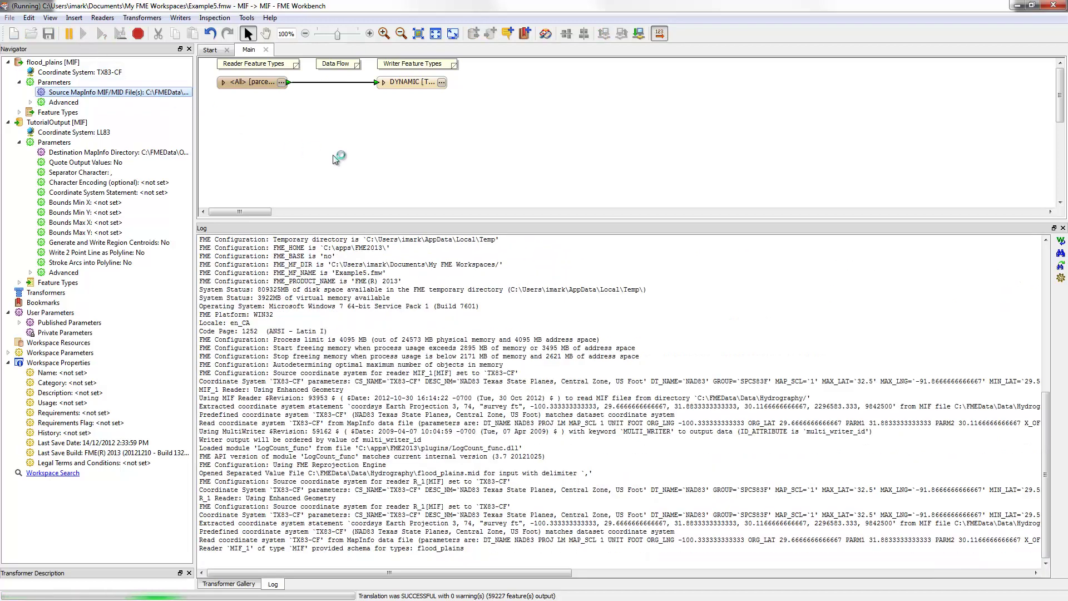
right_click(400, 84)
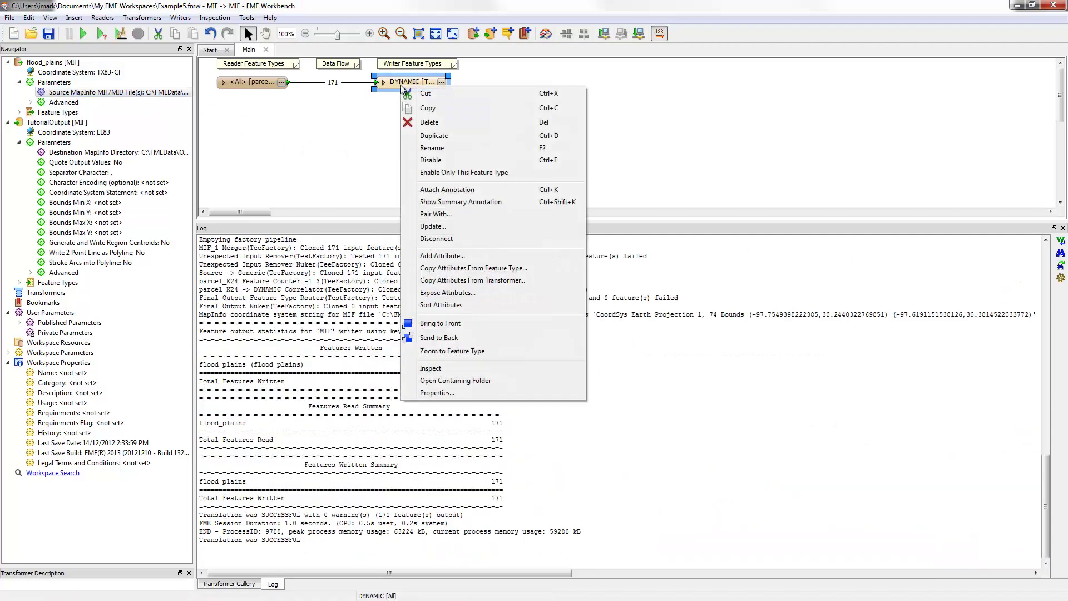
click(433, 368)
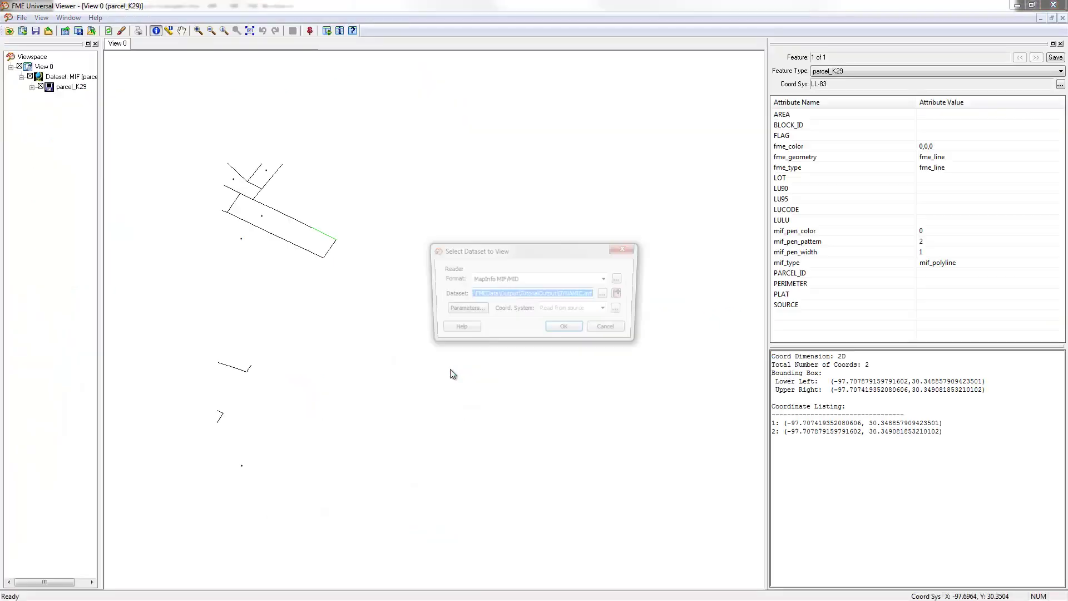
Display TutorialOutput\flood_plains.mif and check one polygon's attributes and LL-83 coordinates.
click(606, 294)
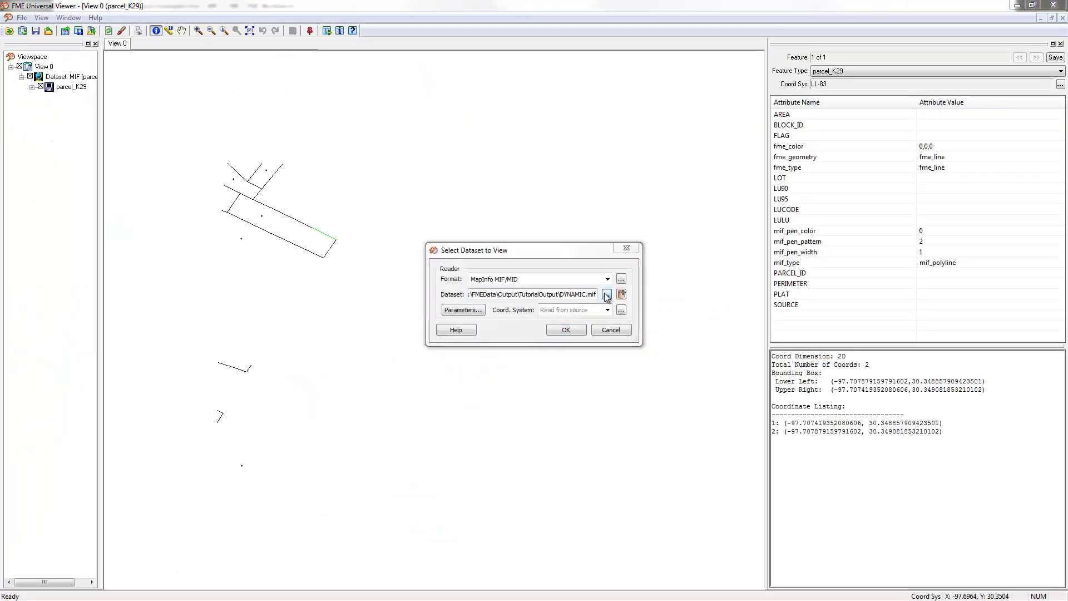
double_click(501, 229)
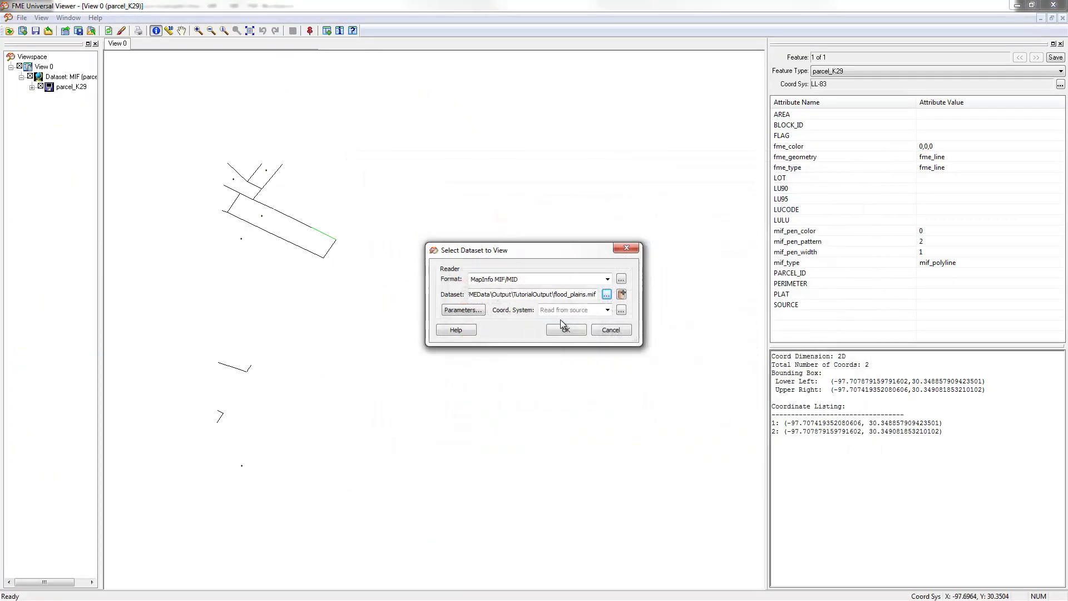
click(566, 330)
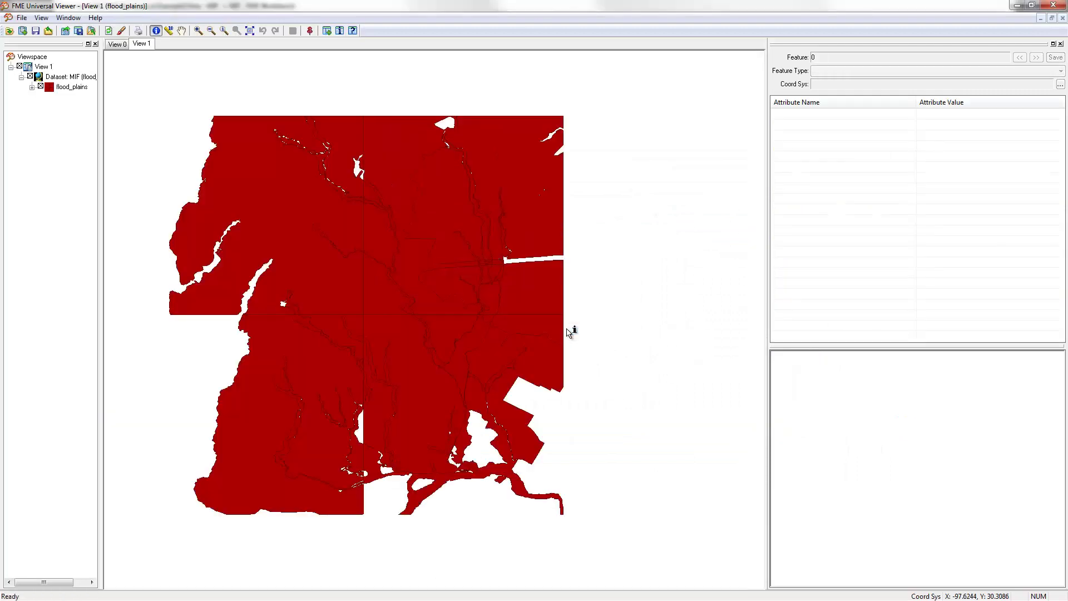
click(535, 292)
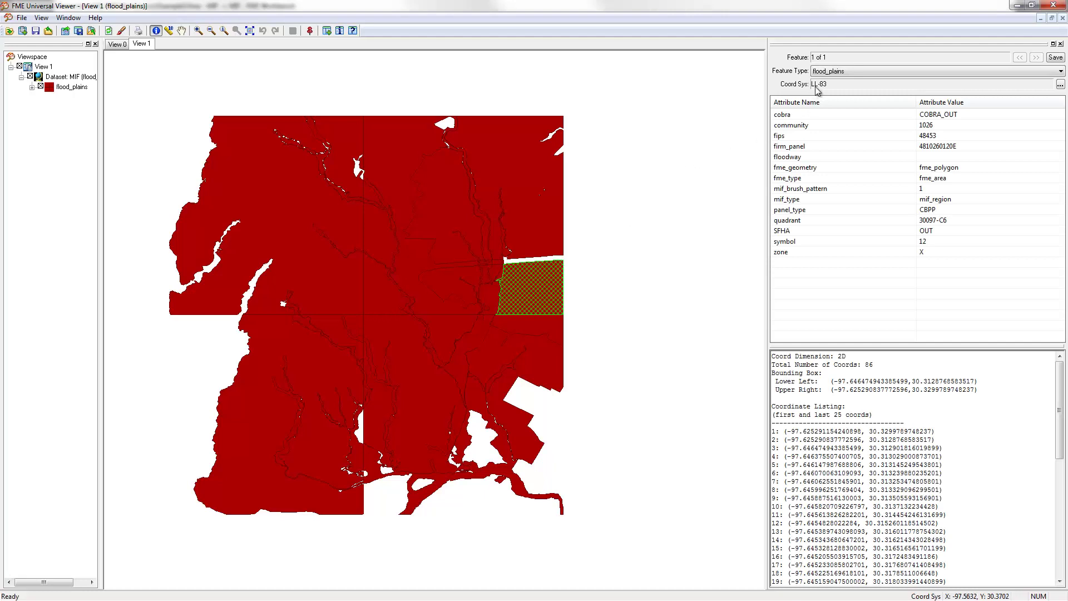